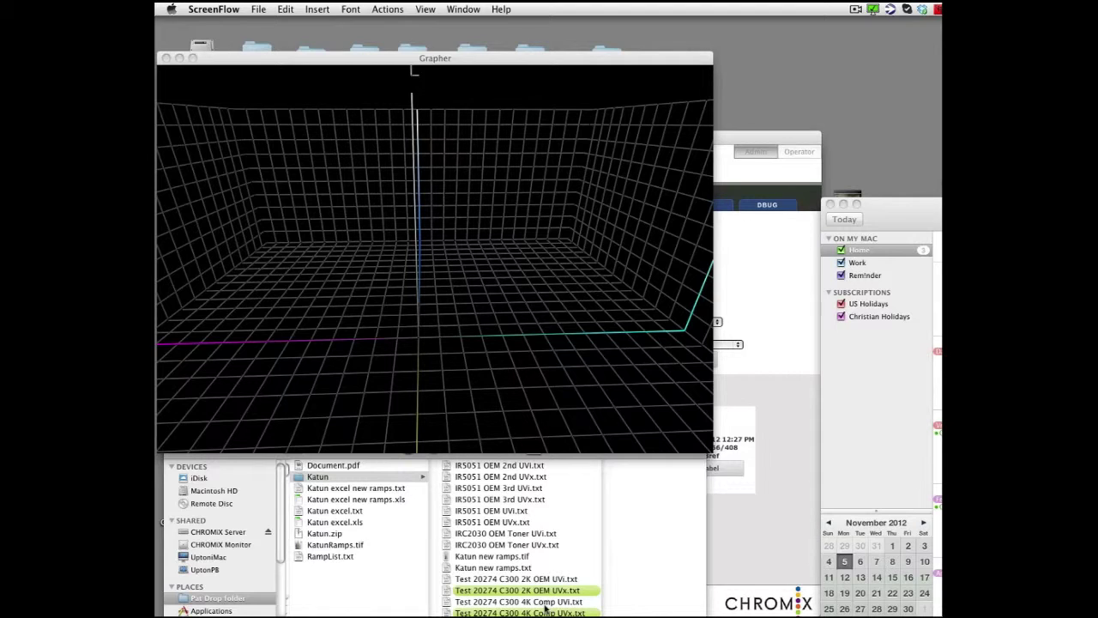
# Open Test 20274 C300 4K Comp UVi.txt from the Katun Finder folder in a Color Worksheet
pyautogui.click(546, 606)
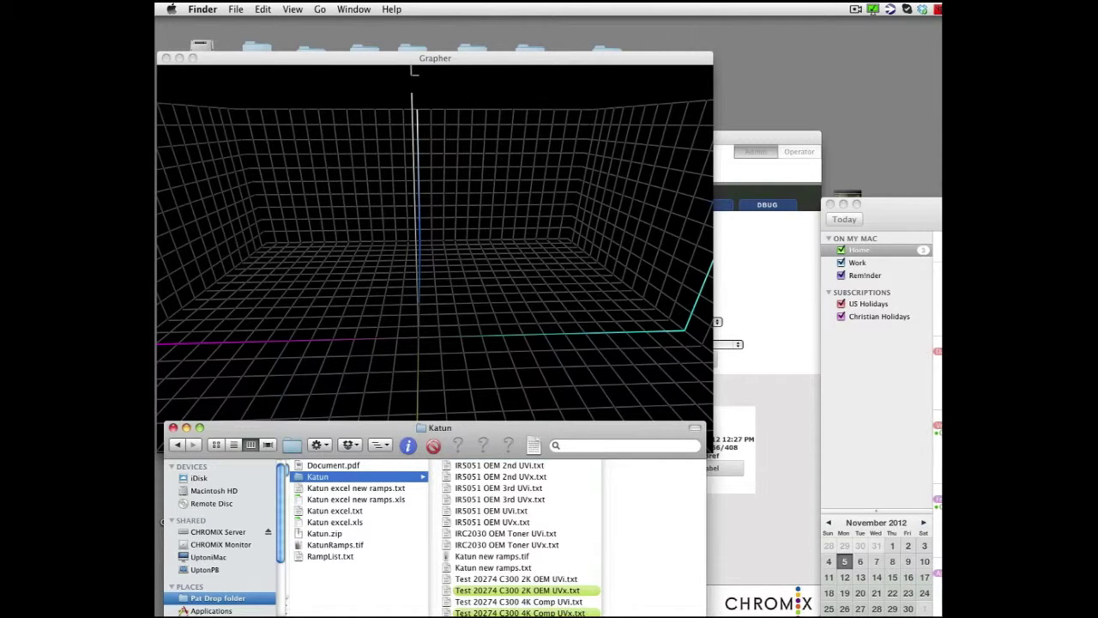
pyautogui.click(482, 245)
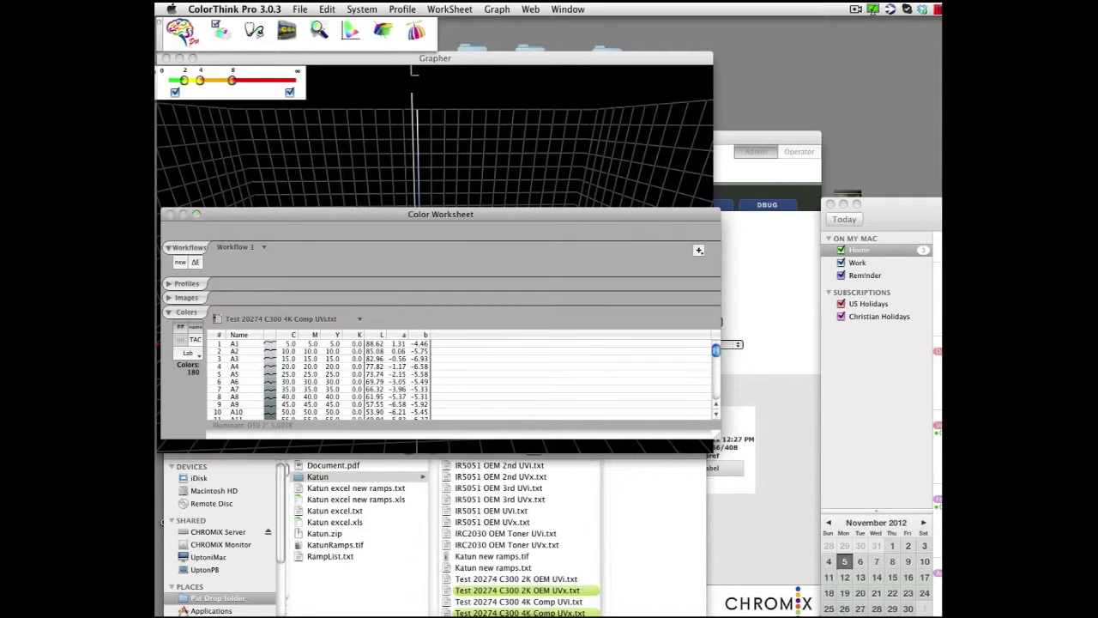
# Compare the UVx set against UVi by ΔE, sorting by C, M, Y, L, then ΔE00 largest-first (5.42)
pyautogui.moveTo(547, 606); pyautogui.dragTo(558, 377)
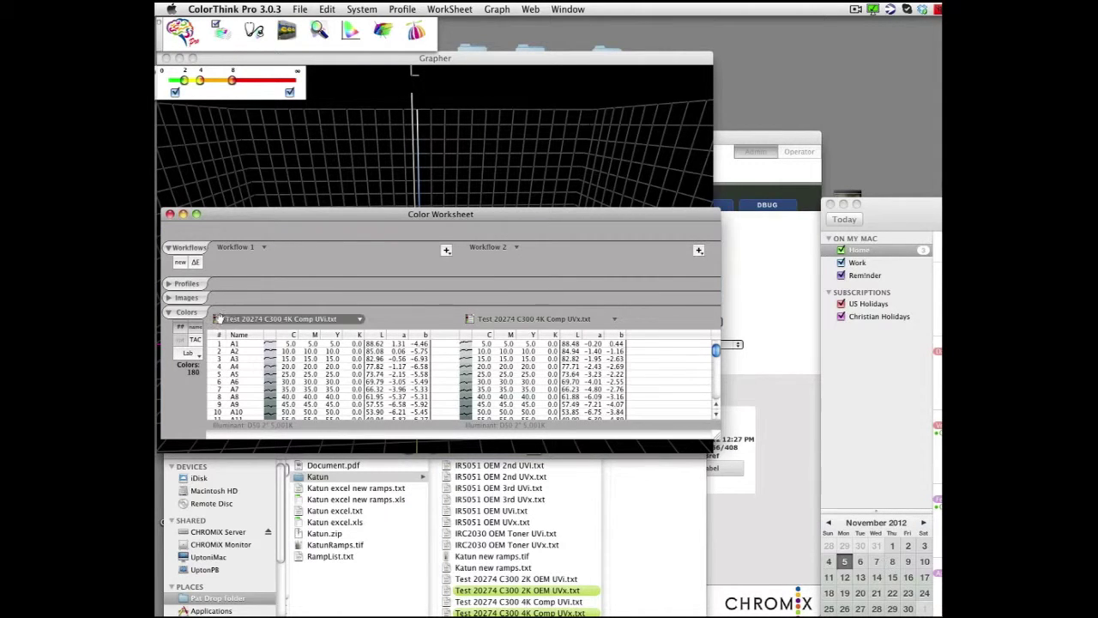
pyautogui.click(196, 261)
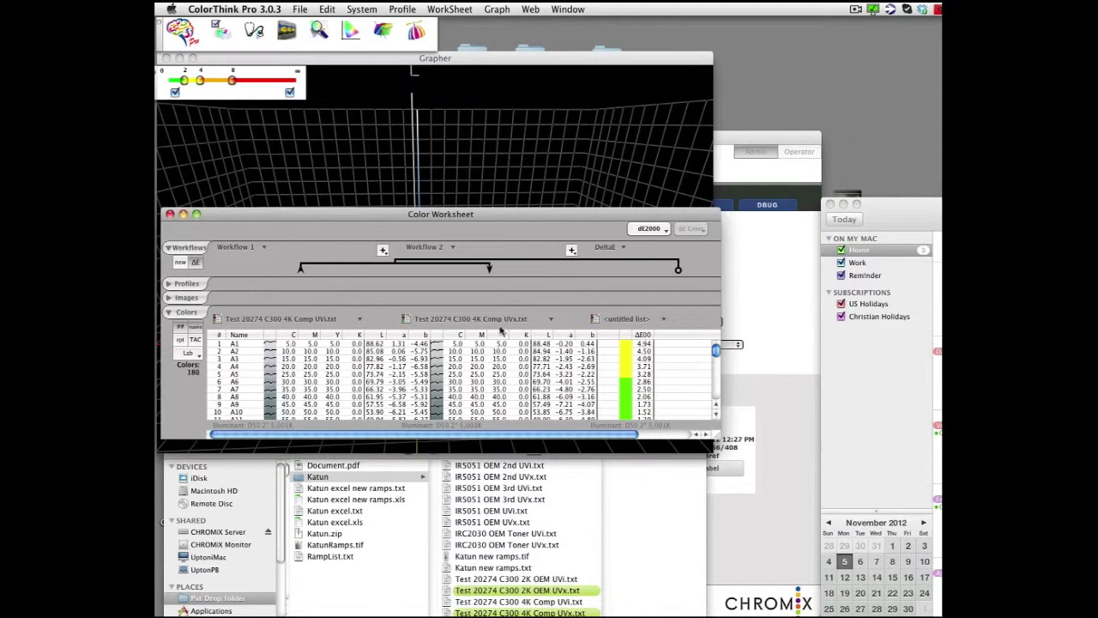
pyautogui.click(460, 335)
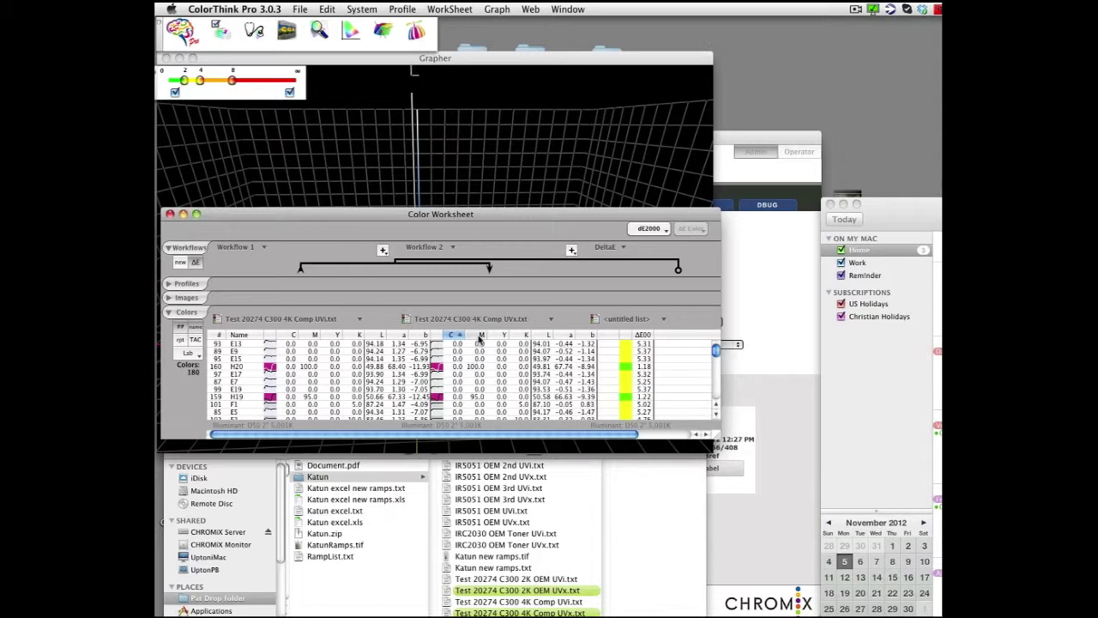
pyautogui.click(475, 335)
pyautogui.click(502, 334)
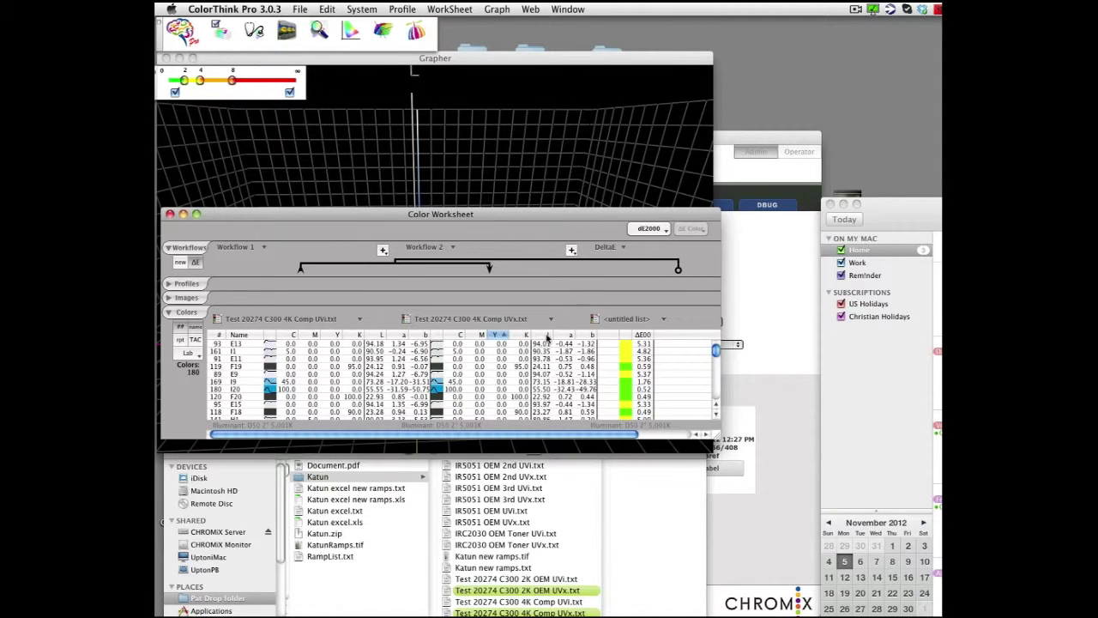
pyautogui.click(541, 335)
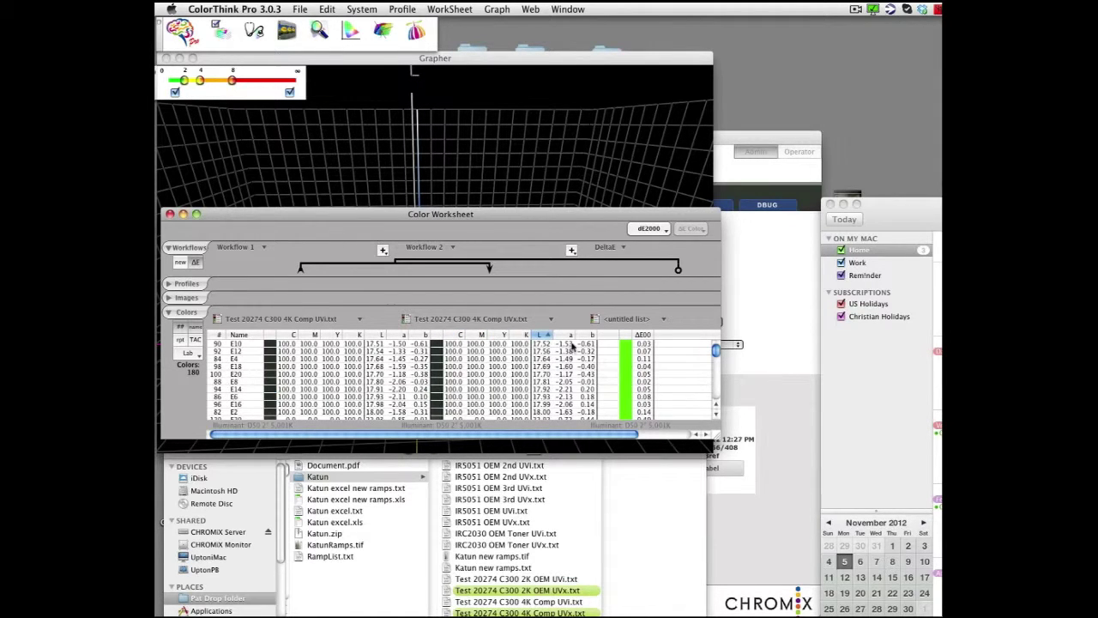
pyautogui.click(540, 335)
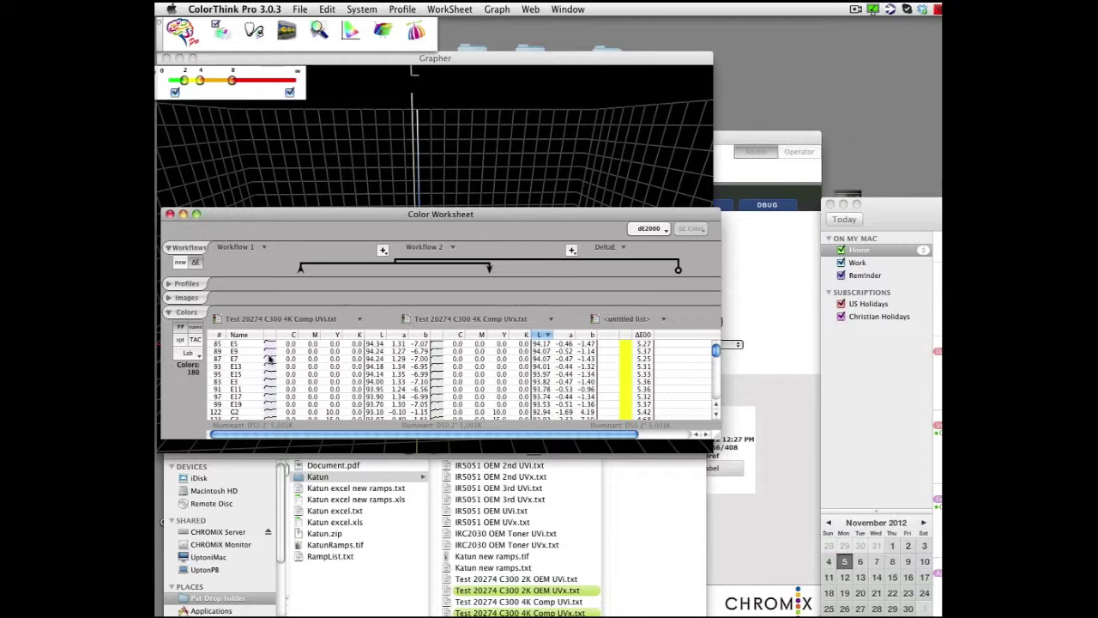
pyautogui.click(647, 335)
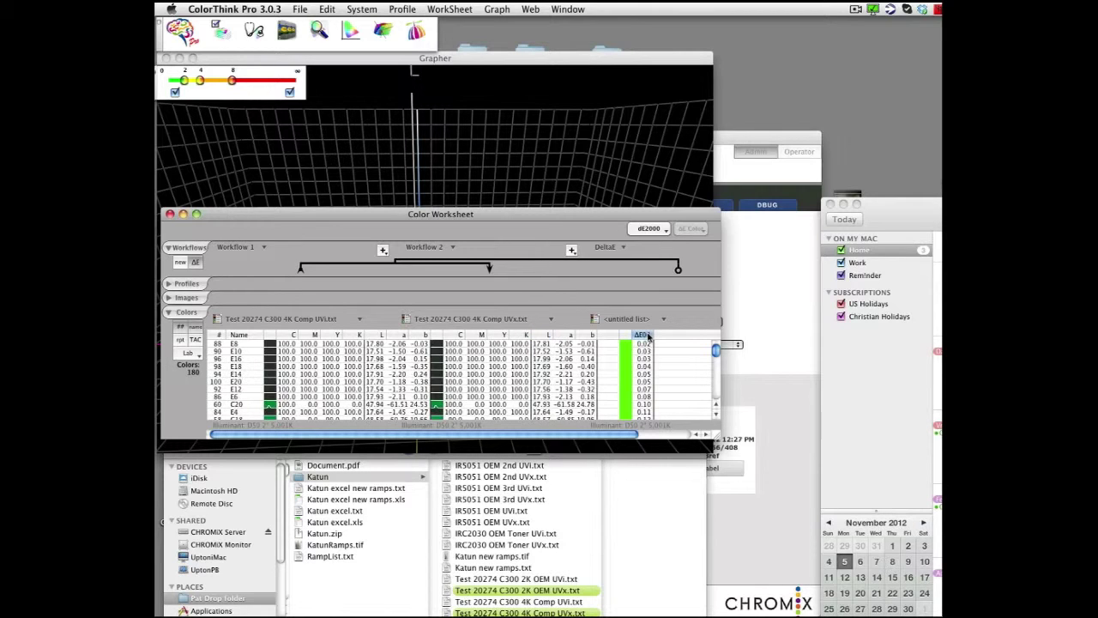
pyautogui.click(647, 336)
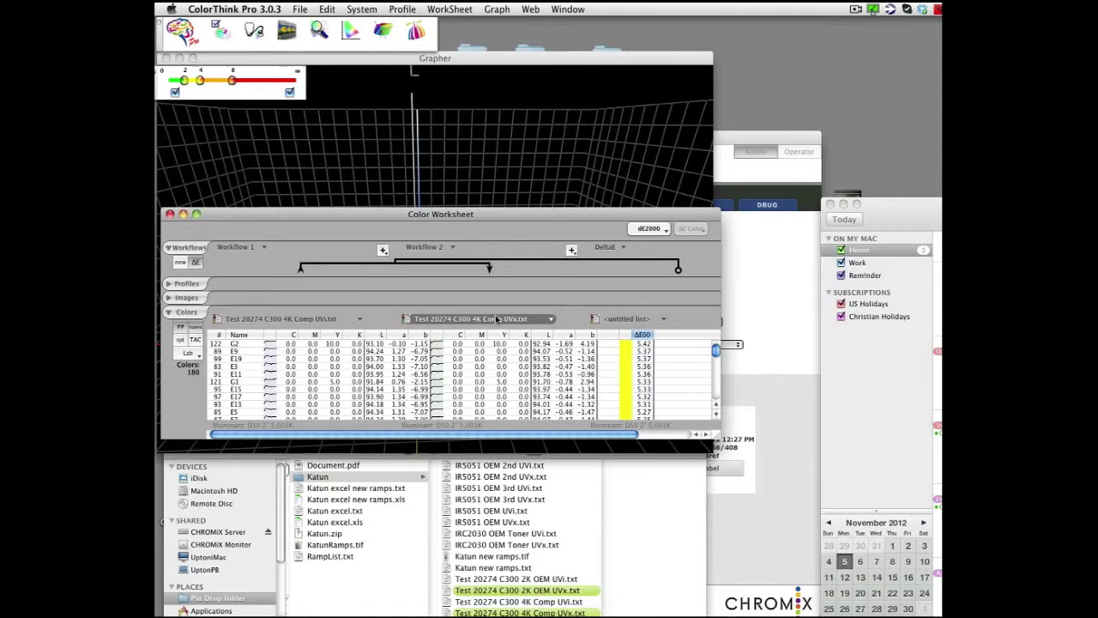
# Close the worksheet and open the 4K Comp UVx measurements in a new worksheet
pyautogui.click(170, 214)
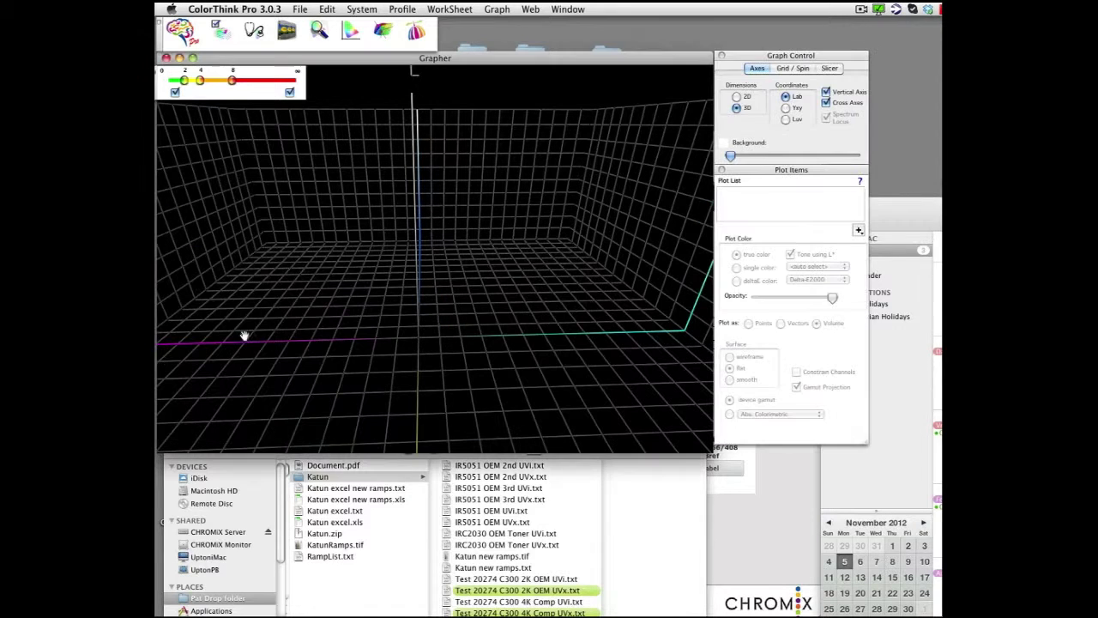
pyautogui.click(518, 590)
pyautogui.doubleClick(527, 592)
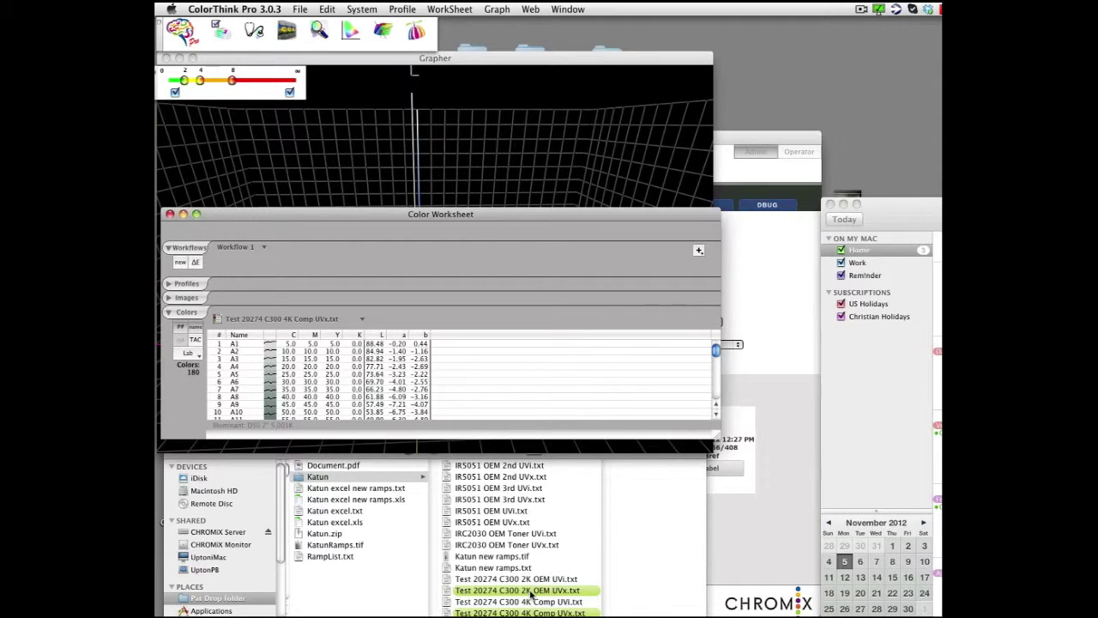
# Add 2K OEM UVx.txt as Workflow 2 and sort ΔE00 largest-first, topping at 10.13
pyautogui.moveTo(530, 592); pyautogui.dragTo(515, 403)
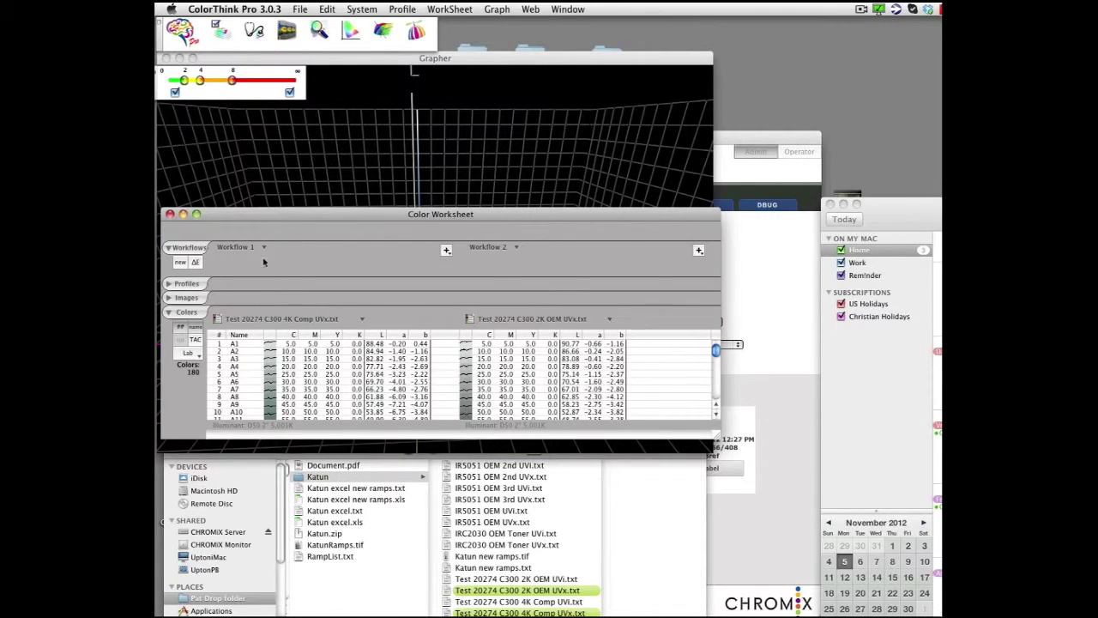
pyautogui.click(195, 262)
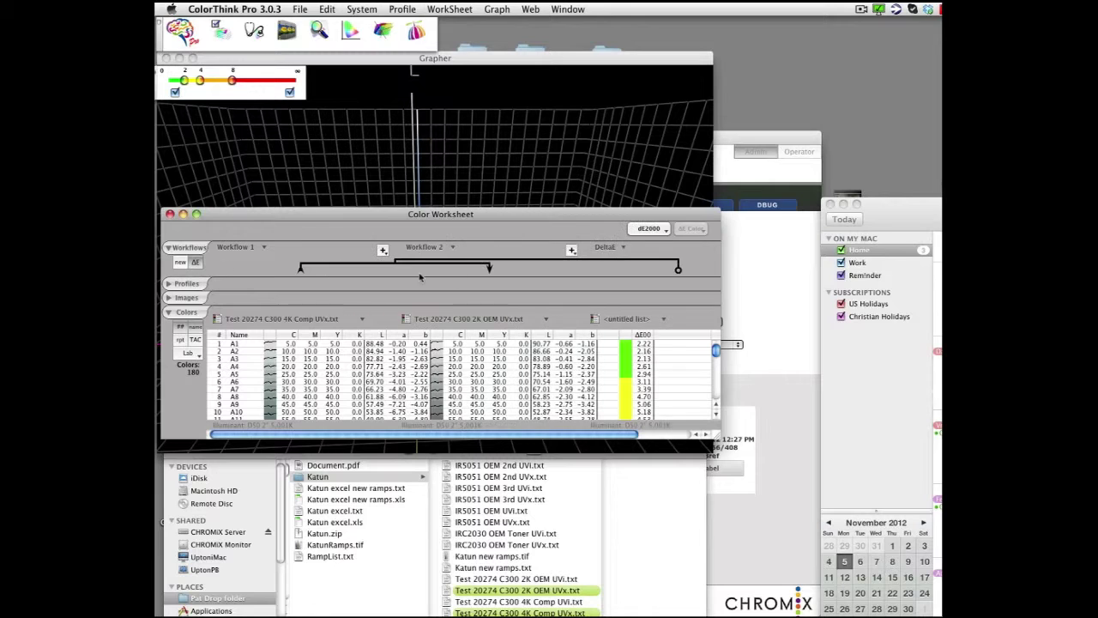
pyautogui.click(645, 335)
pyautogui.click(645, 334)
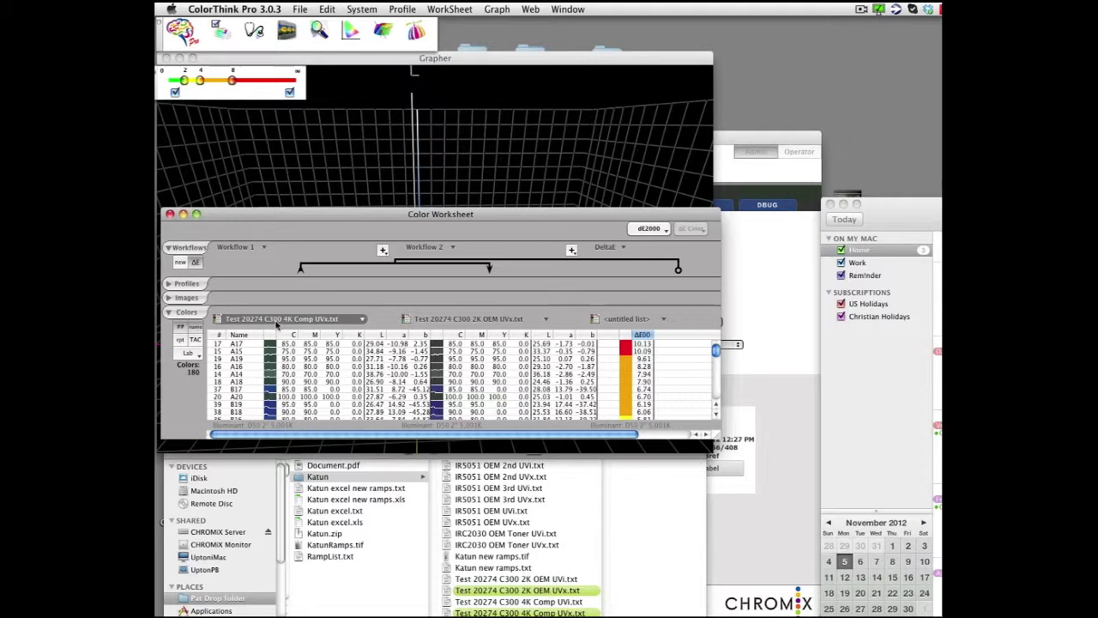
# Expand the Images section to show both sets' chart images and the colour-coded ΔE map
pyautogui.click(169, 297)
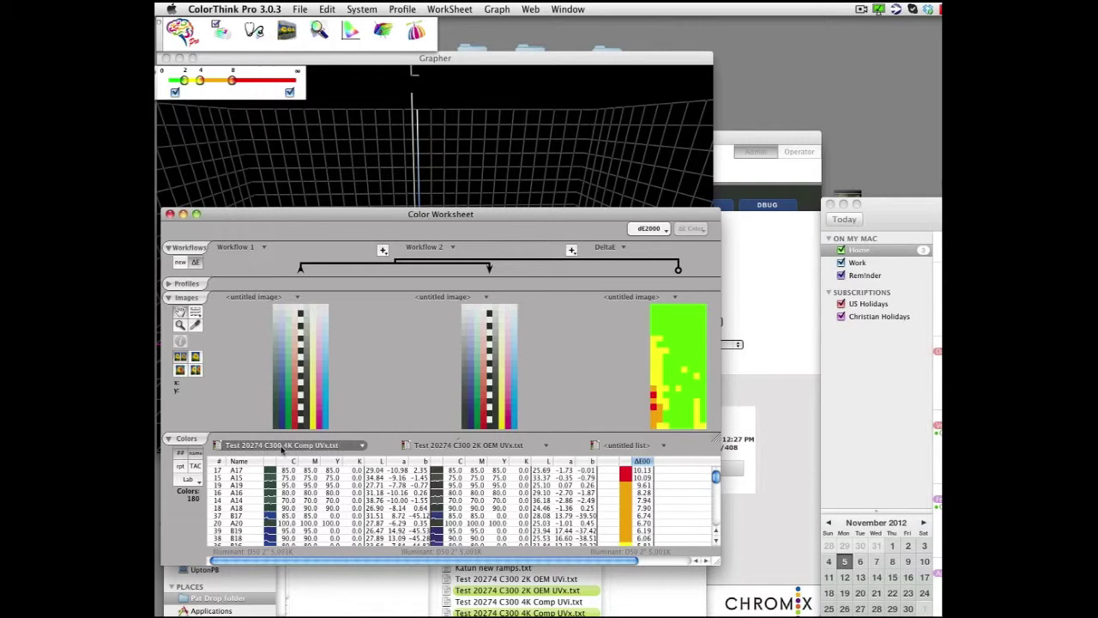
# Graph the 4K Comp list, turn off Tone using L*, and flatten the plot to 2D a*b*
pyautogui.click(282, 447)
pyautogui.click(266, 470)
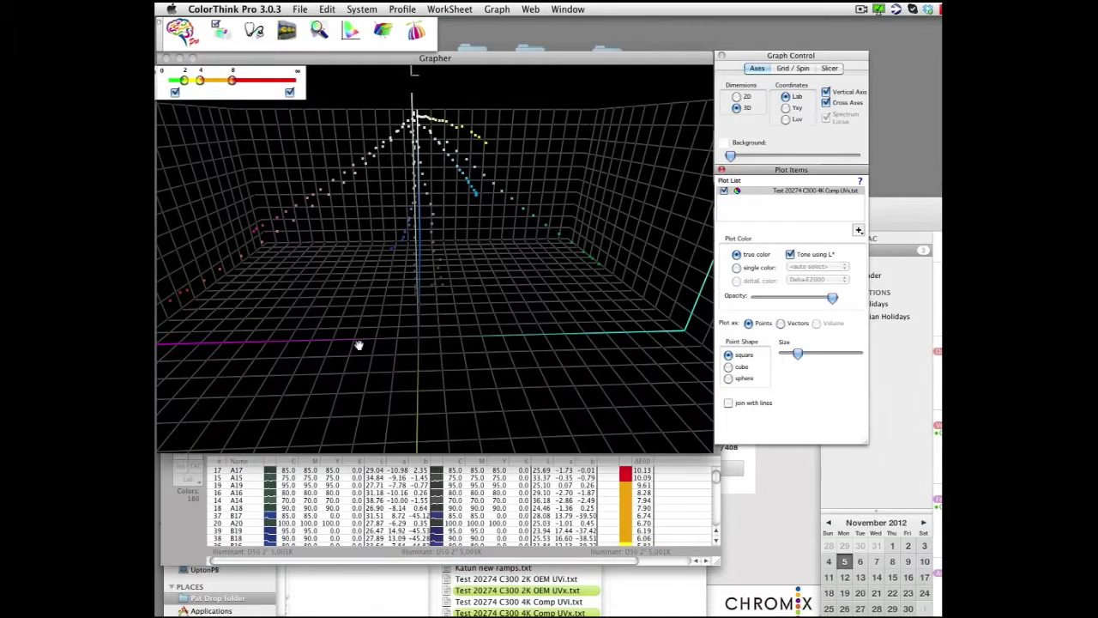
pyautogui.moveTo(373, 329); pyautogui.dragTo(394, 312)
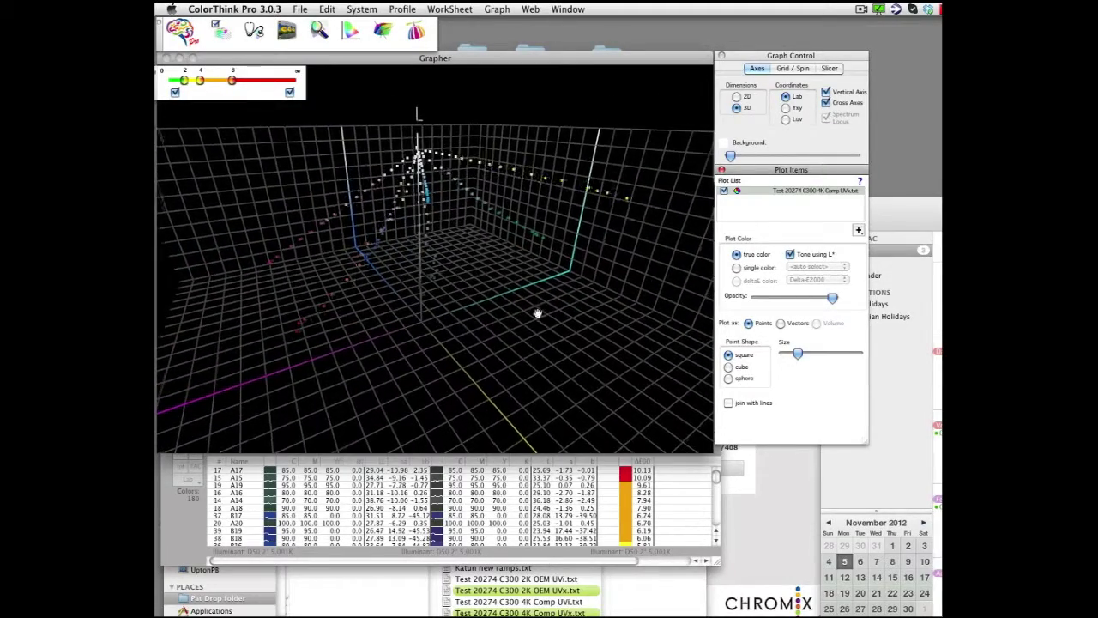
pyautogui.click(790, 255)
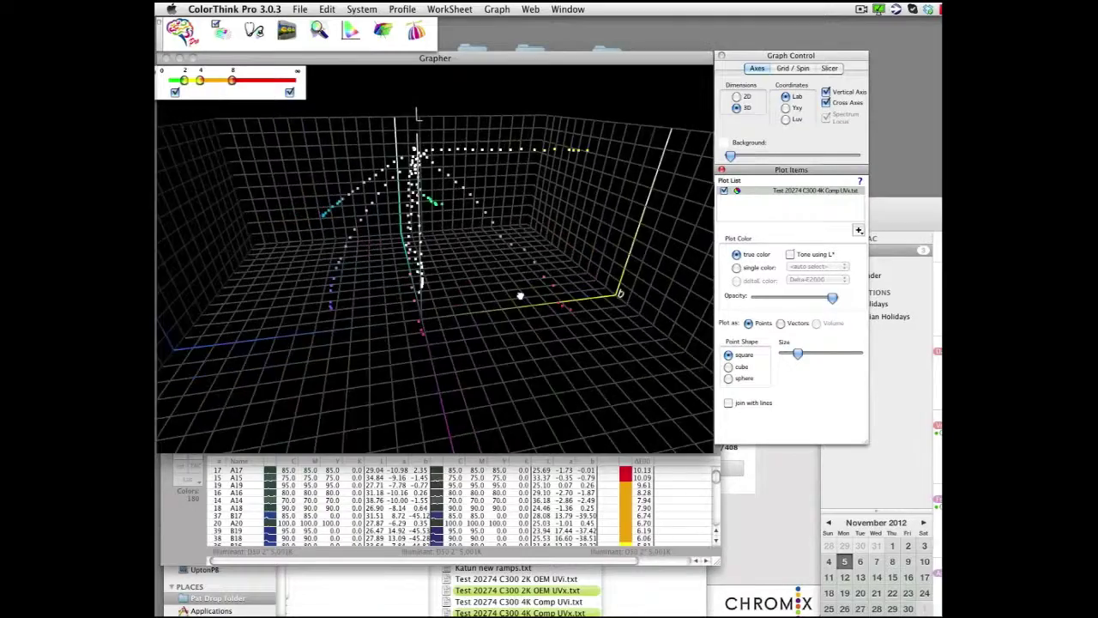
pyautogui.moveTo(517, 297); pyautogui.dragTo(599, 365)
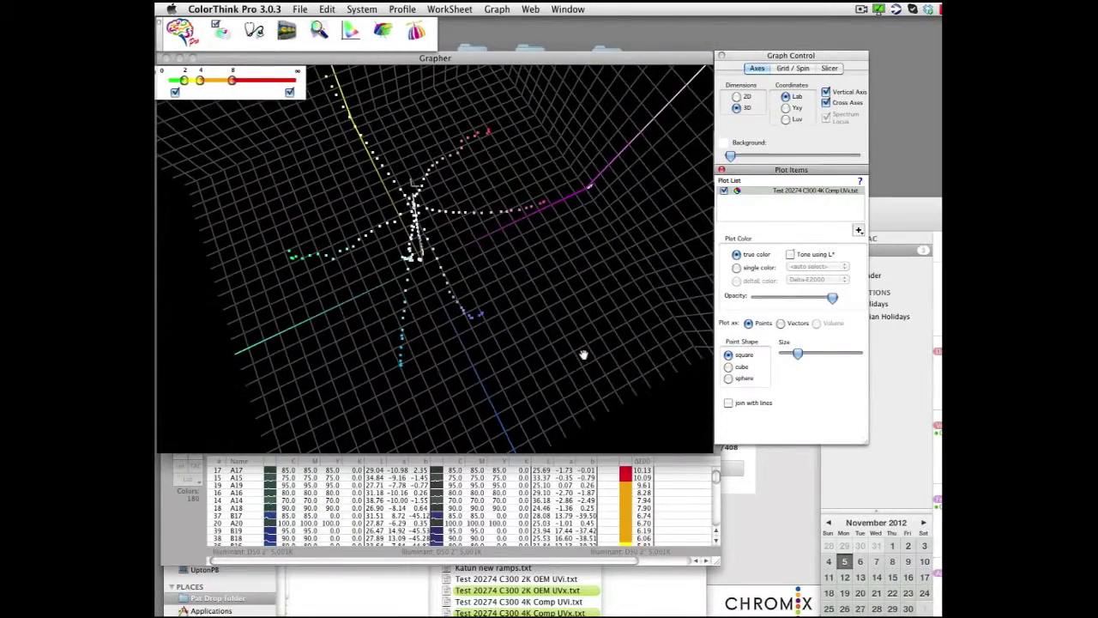
pyautogui.click(736, 96)
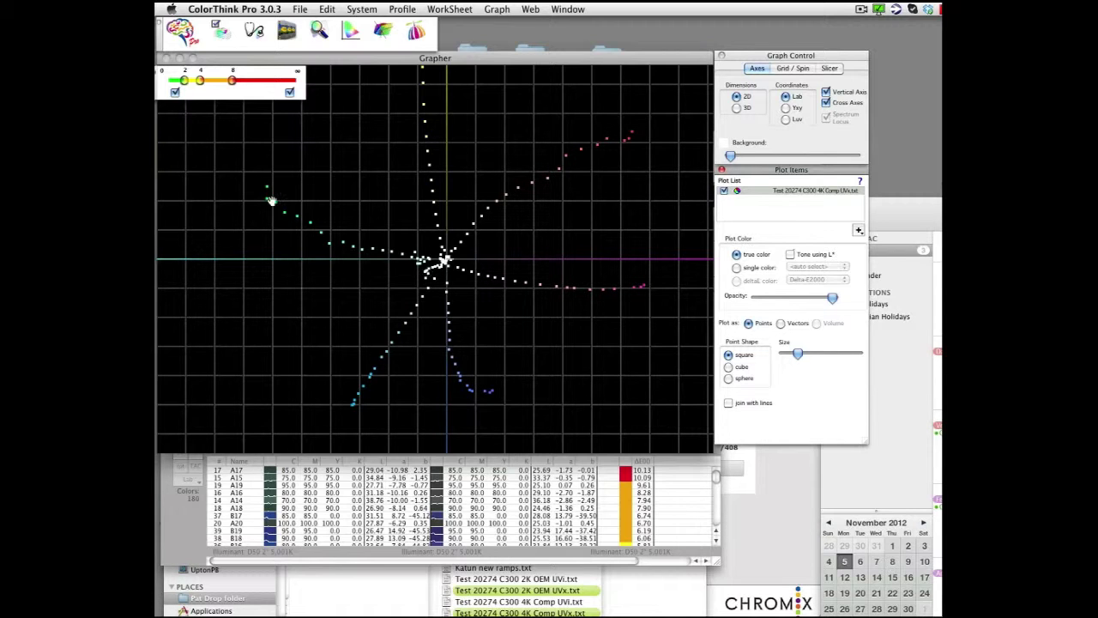
# Switch the Grapher to 3D and rotate and zoom the Lab plot of the 4K Comp points
pyautogui.click(743, 108)
pyautogui.moveTo(480, 273); pyautogui.dragTo(524, 230)
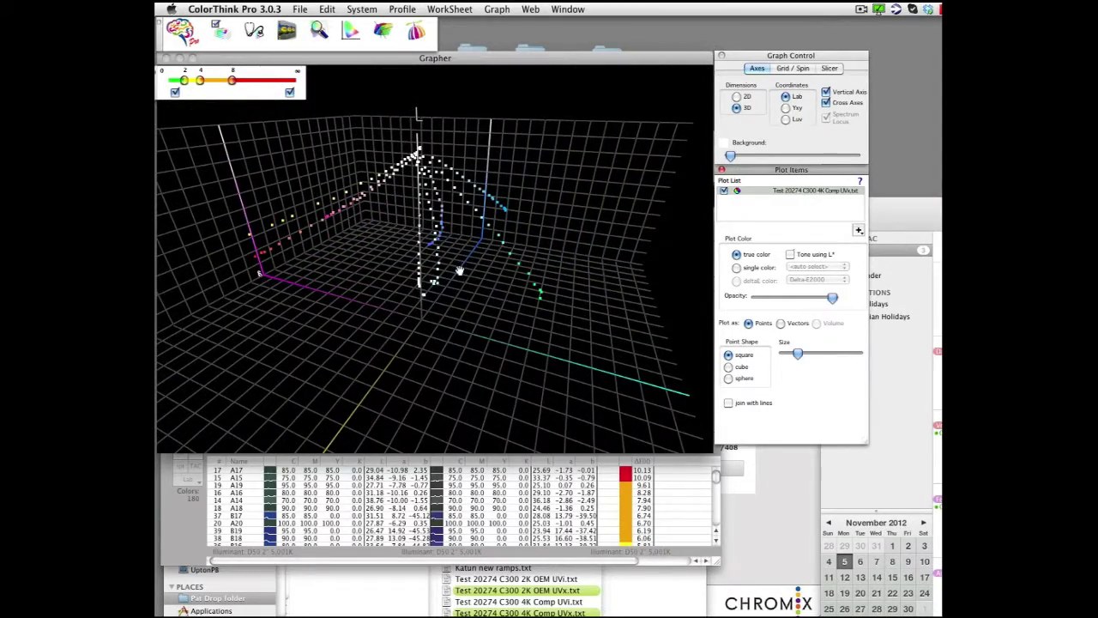
pyautogui.moveTo(460, 271); pyautogui.dragTo(501, 316)
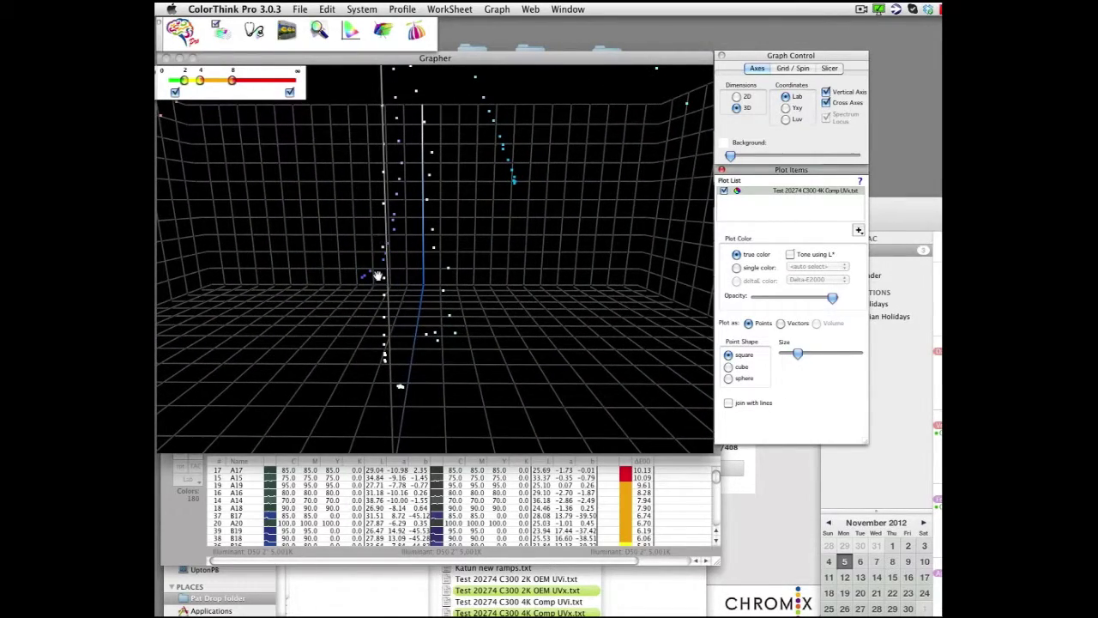
pyautogui.moveTo(380, 350); pyautogui.dragTo(445, 225)
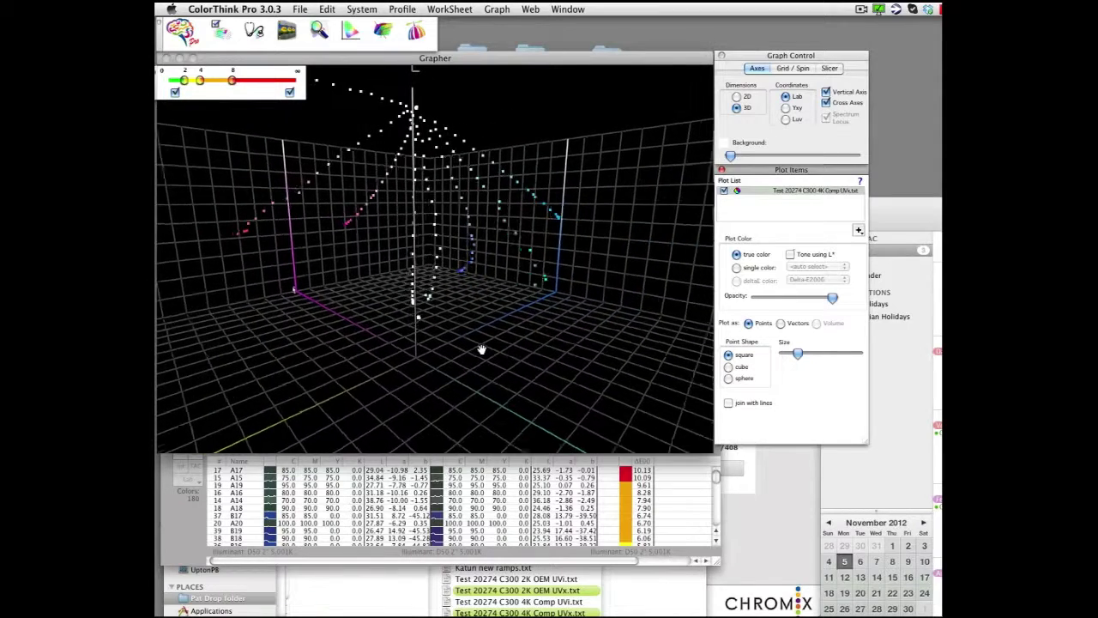
# Select row A17 and move the Color Worksheet to the right to uncover the 3-D plot
pyautogui.click(480, 352)
pyautogui.click(511, 556)
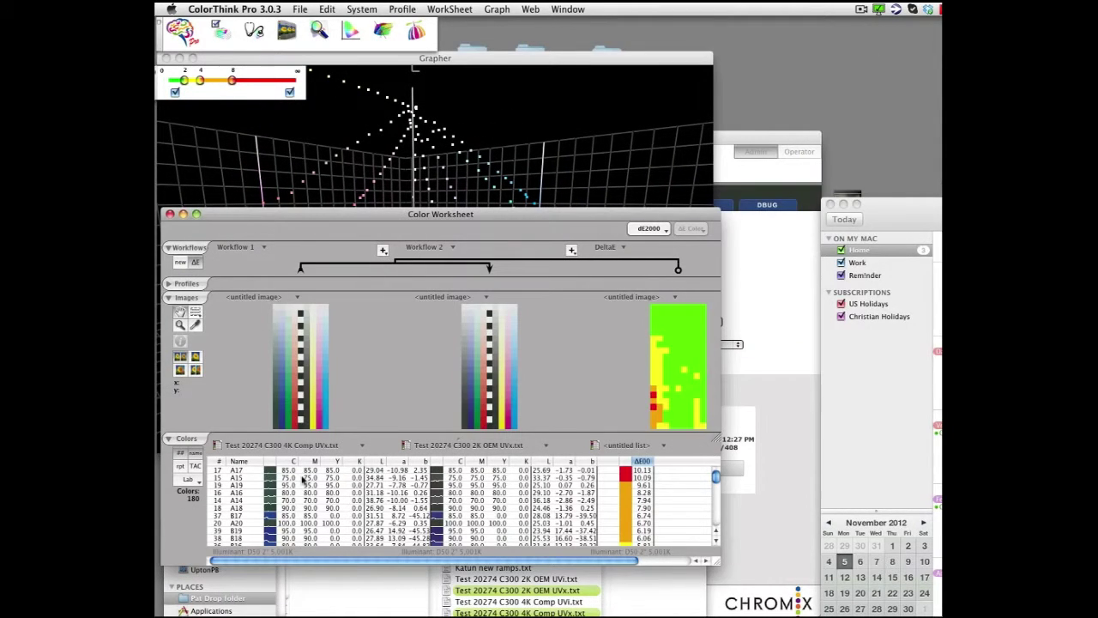
pyautogui.click(610, 472)
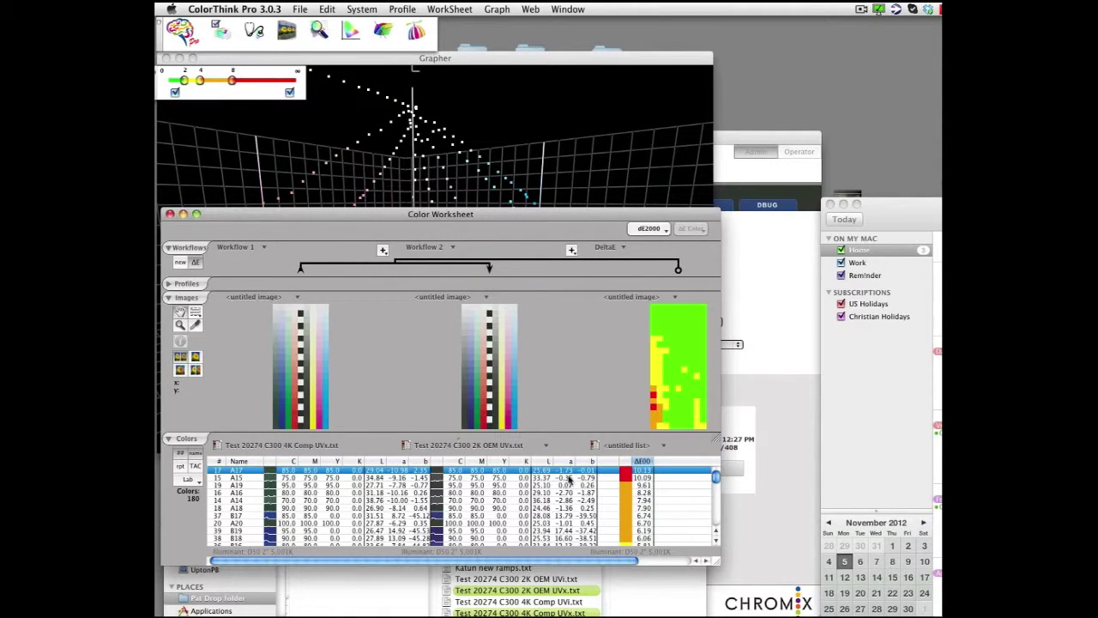
pyautogui.click(569, 156)
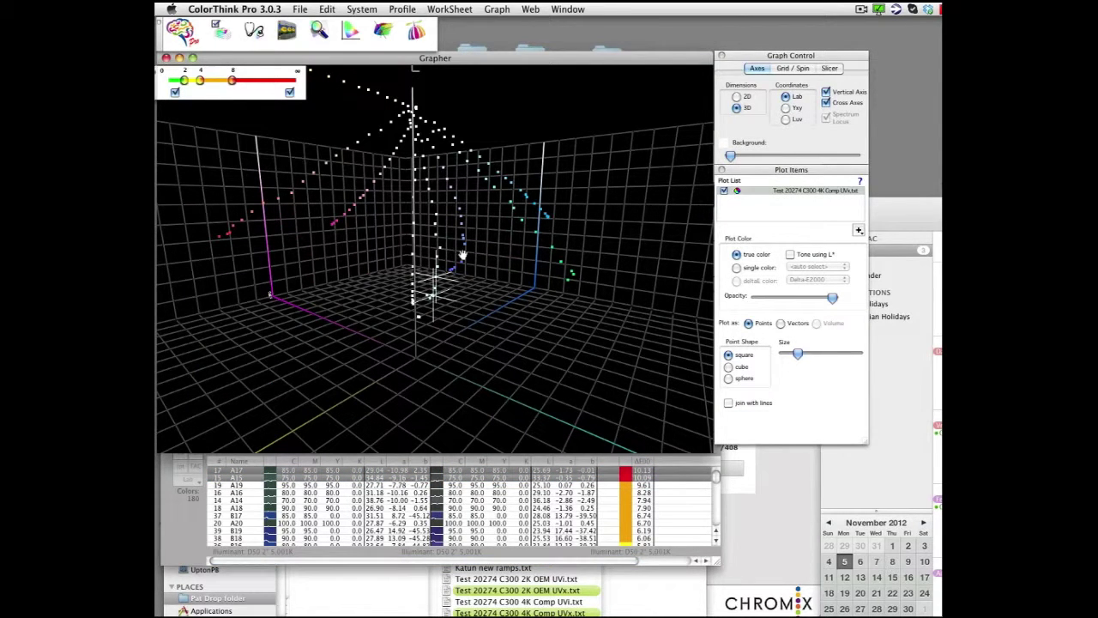
pyautogui.click(661, 562)
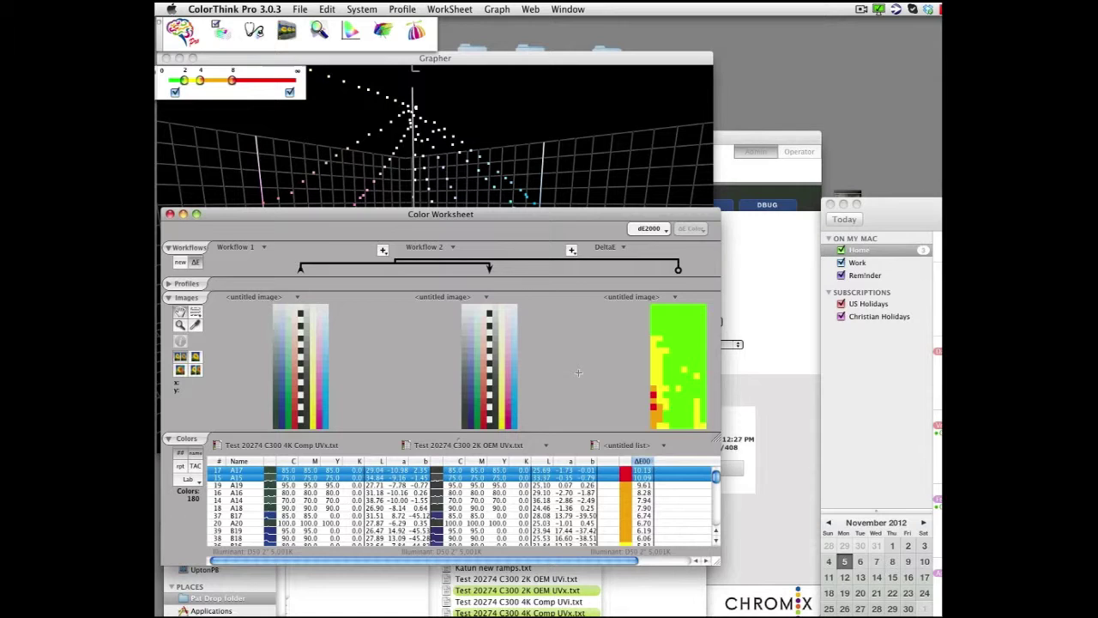
pyautogui.moveTo(554, 208); pyautogui.dragTo(1097, 245)
# Step through rows A19 to the B rows and back to B14, watching each point's crosshair
pyautogui.press('Down')
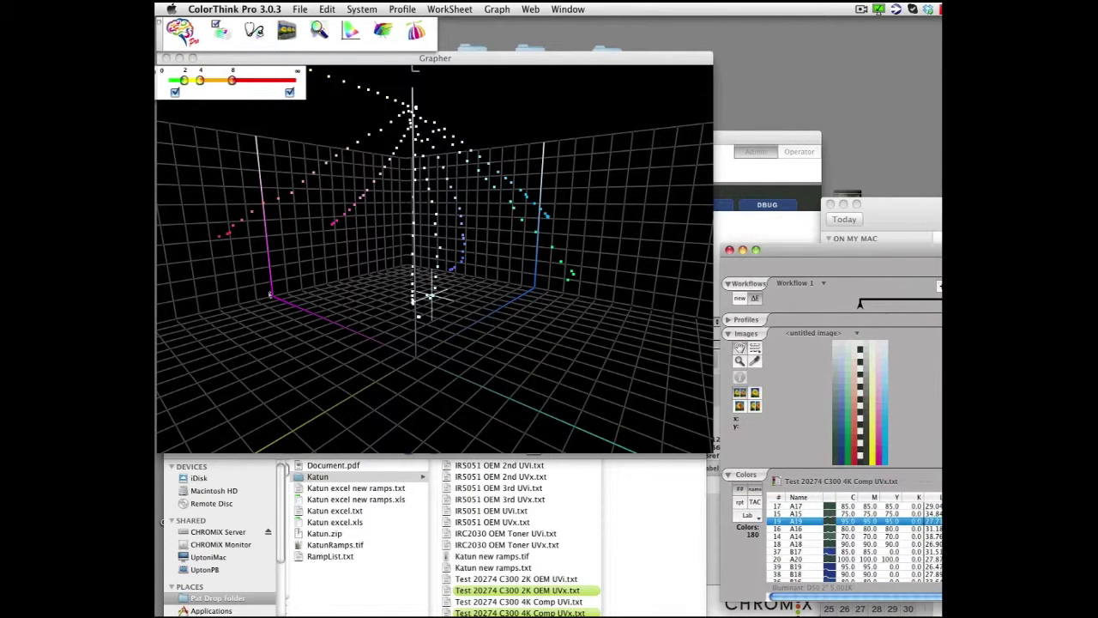
pyautogui.press('Down')
pyautogui.press('Down')
pyautogui.press('Down')
pyautogui.press('Down')
pyautogui.press('Down')
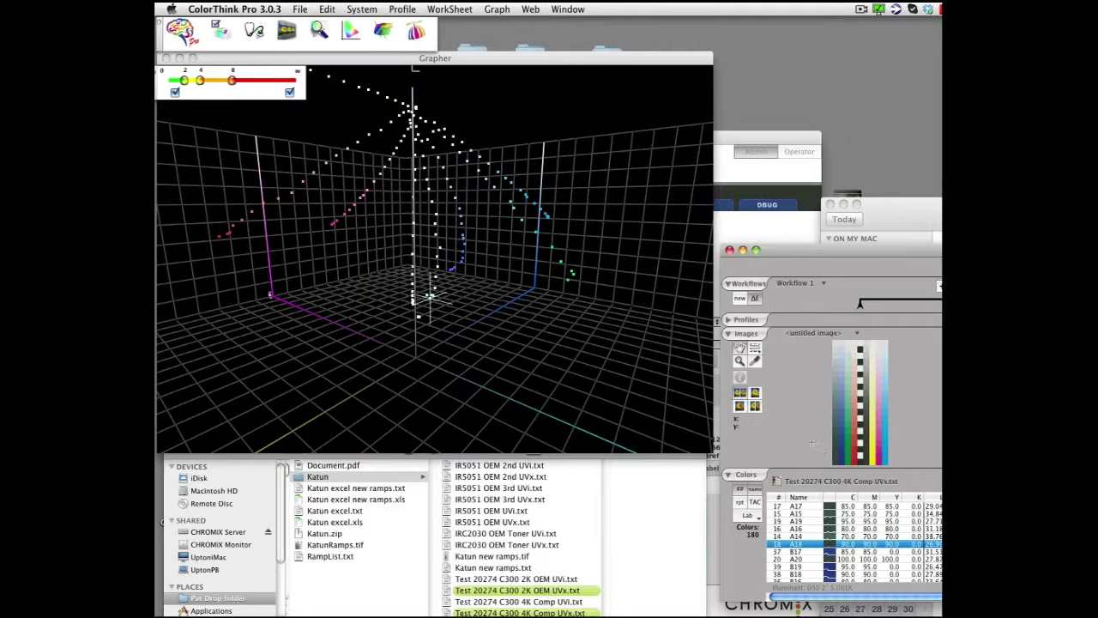
pyautogui.press('Down')
pyautogui.press('Down')
pyautogui.press('Down')
pyautogui.press('Down')
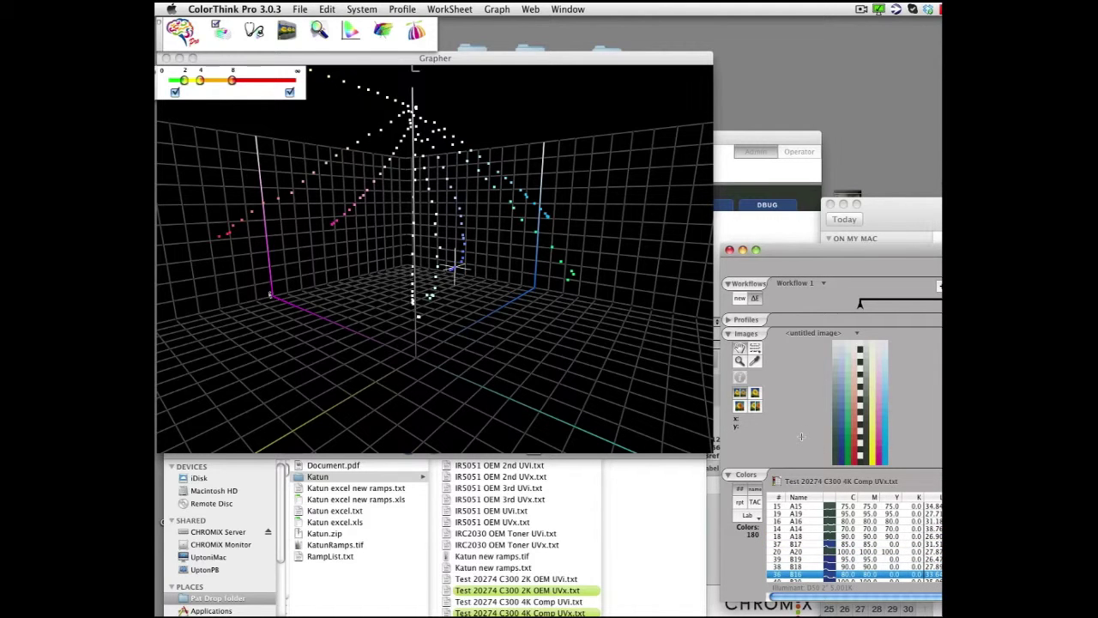
pyautogui.press('Down')
pyautogui.press('Down')
pyautogui.press('Down')
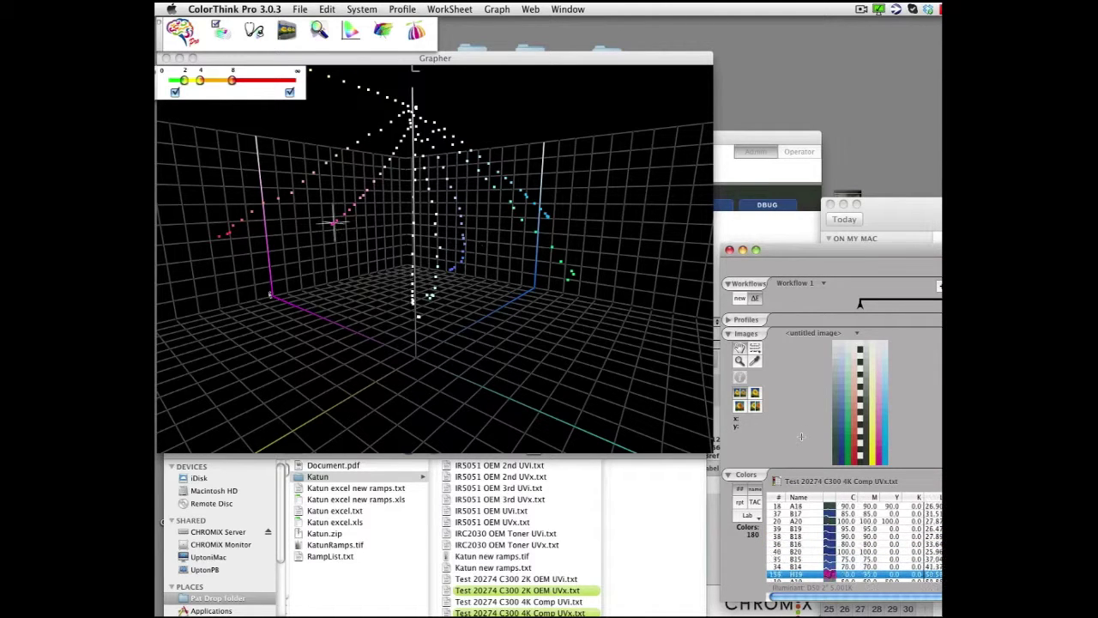
pyautogui.press('Up')
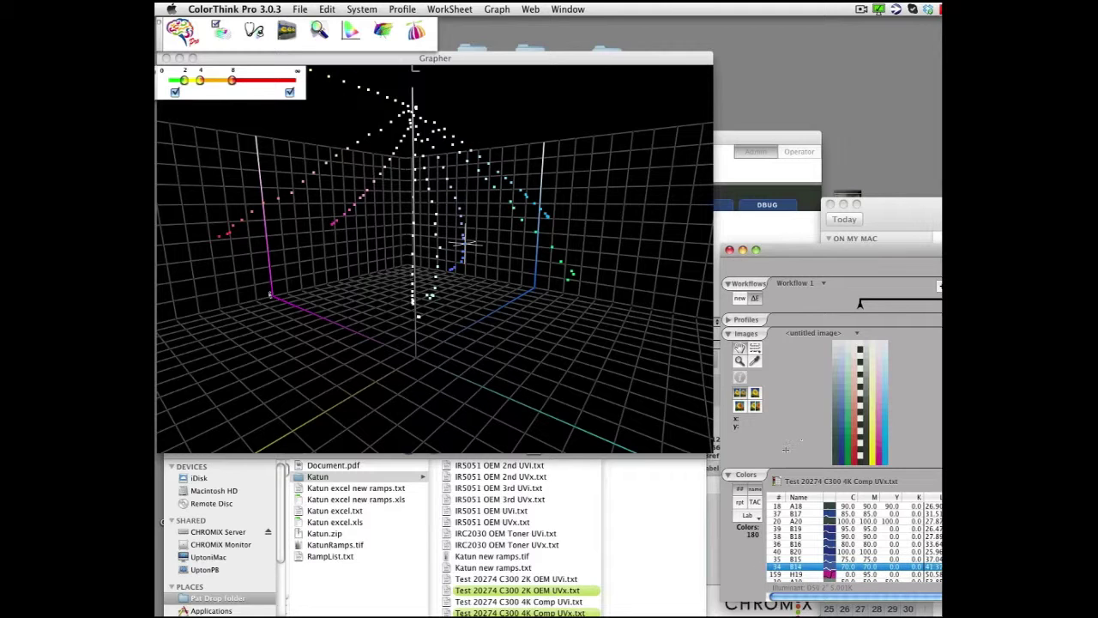
# Select a block of colour rows, rotate the 3-D plot, and move the worksheet back lower left
pyautogui.scroll(2, 899, 527)
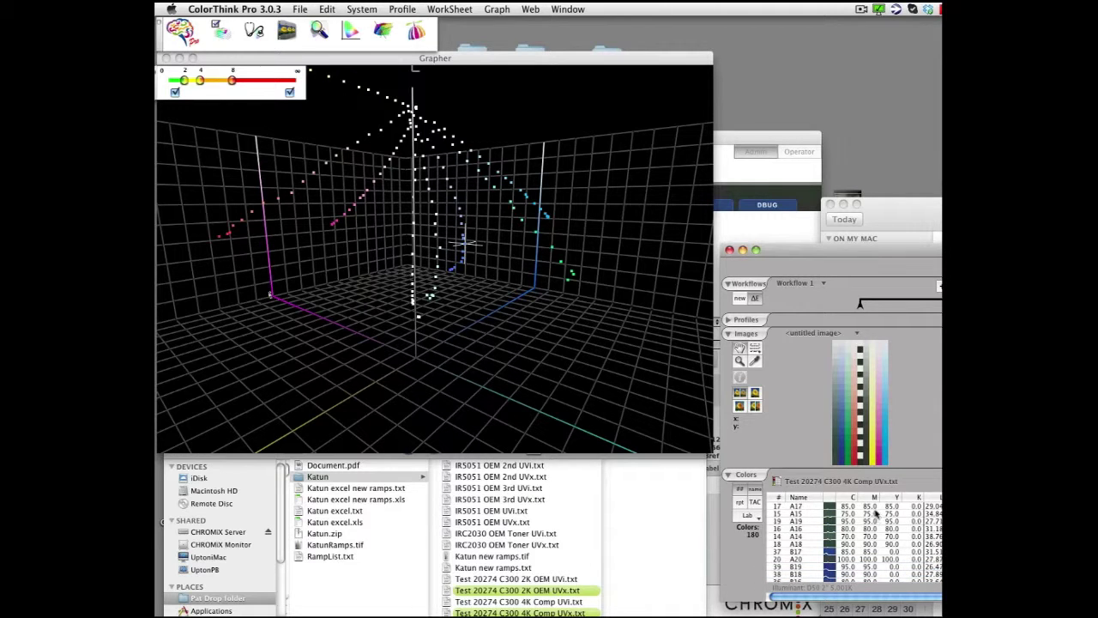
pyautogui.keyDown('shift'); pyautogui.click(875, 513); pyautogui.keyUp('shift')
pyautogui.click(542, 369)
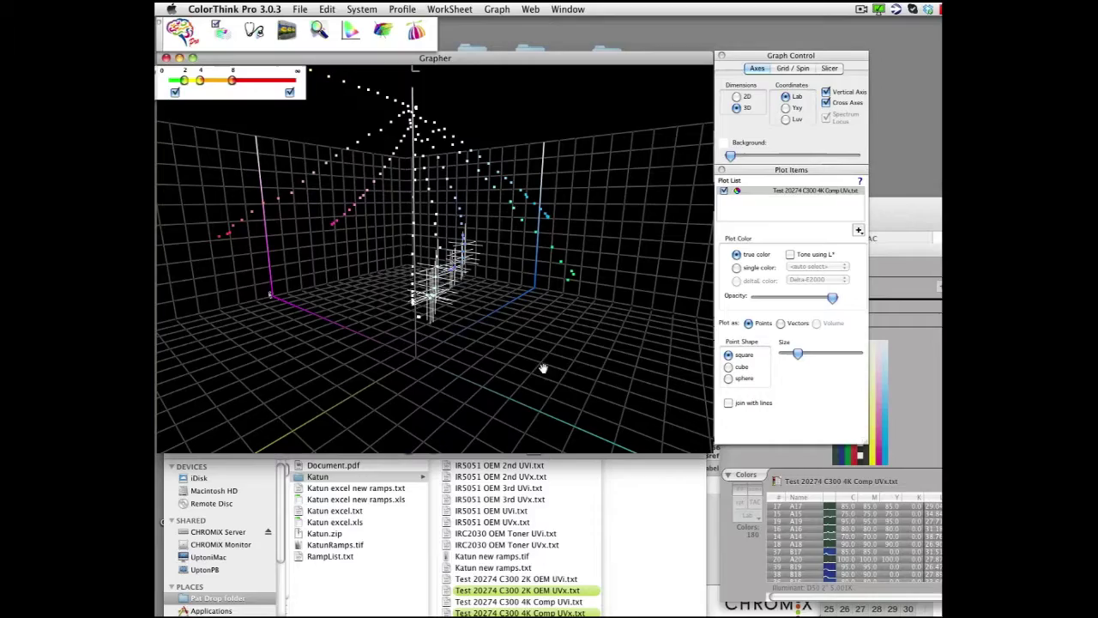
pyautogui.moveTo(542, 369); pyautogui.dragTo(592, 373)
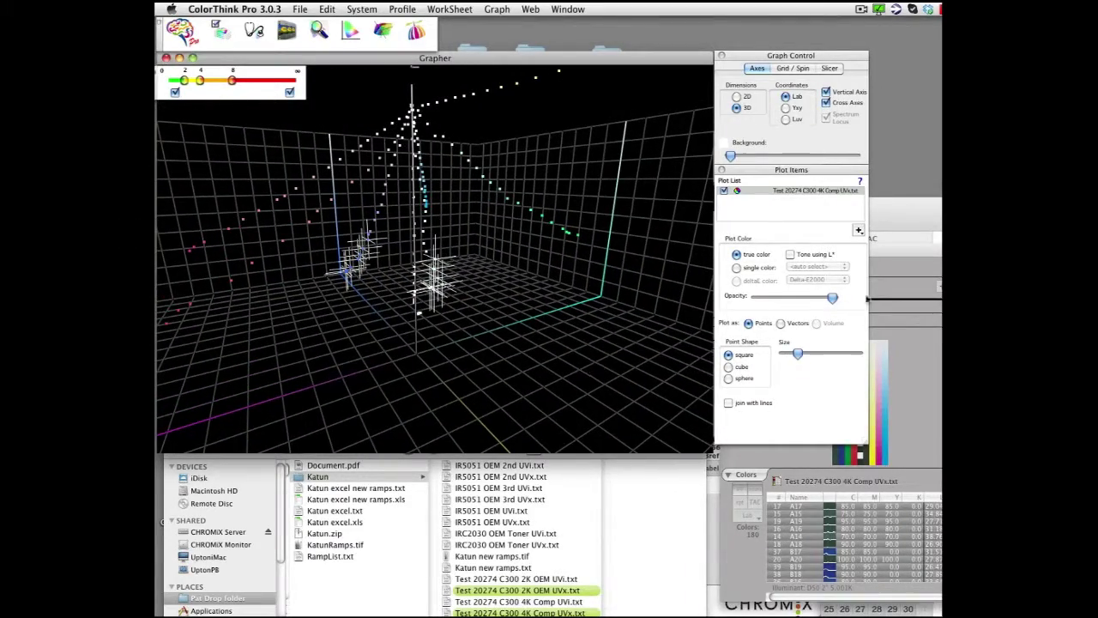
pyautogui.moveTo(939, 253); pyautogui.dragTo(411, 307)
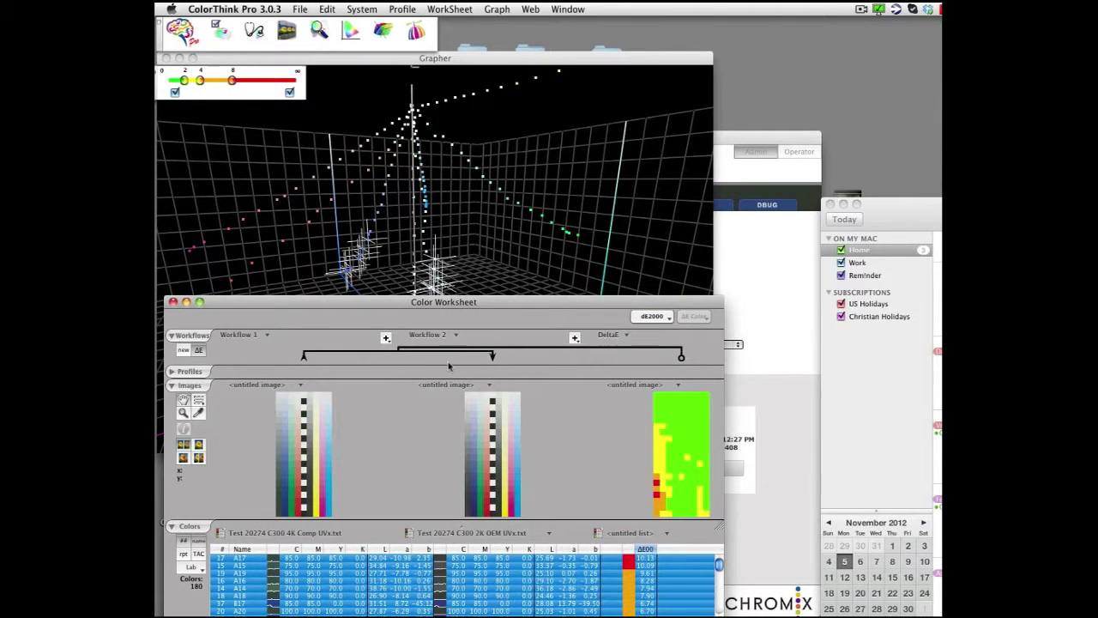
# Add the 2K OEM UVx list to the graph, select row A19, and spin the view
pyautogui.click(498, 533)
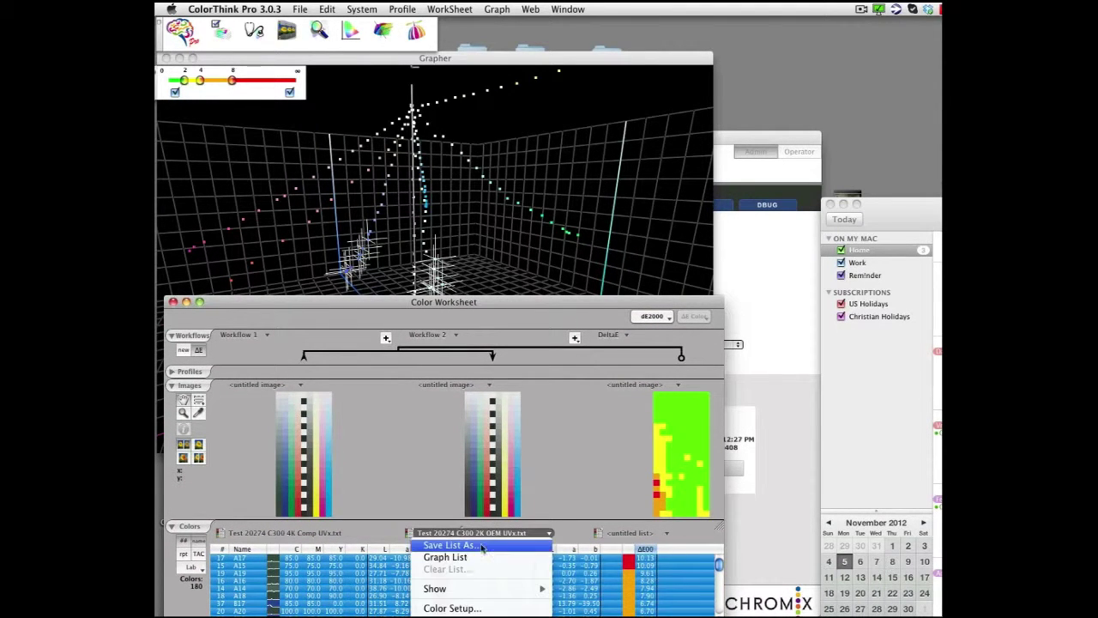
pyautogui.click(469, 558)
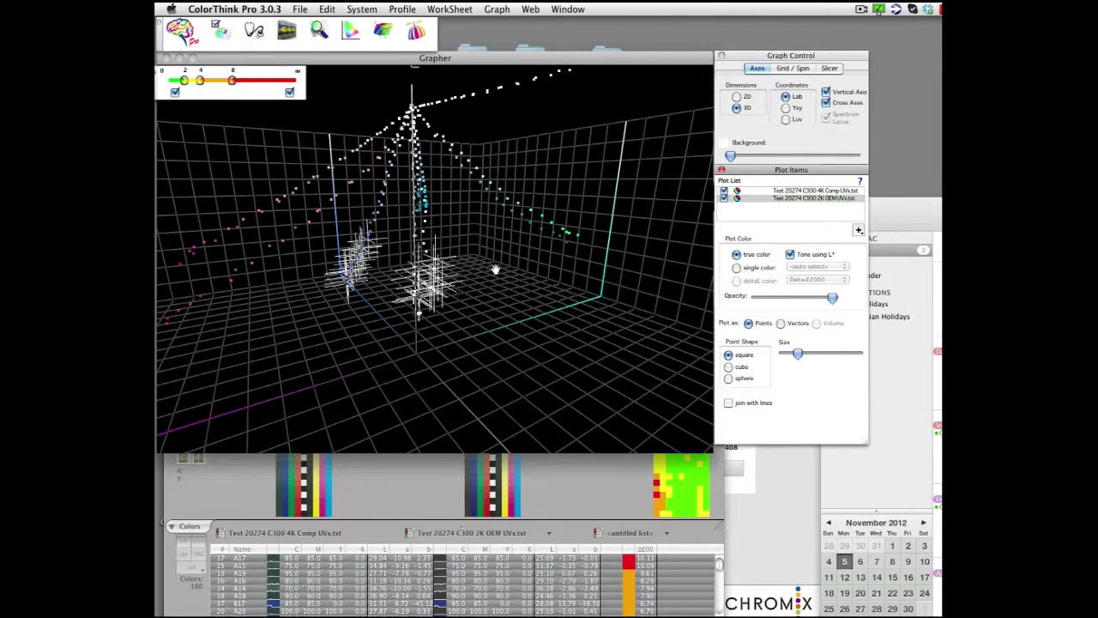
pyautogui.click(507, 569)
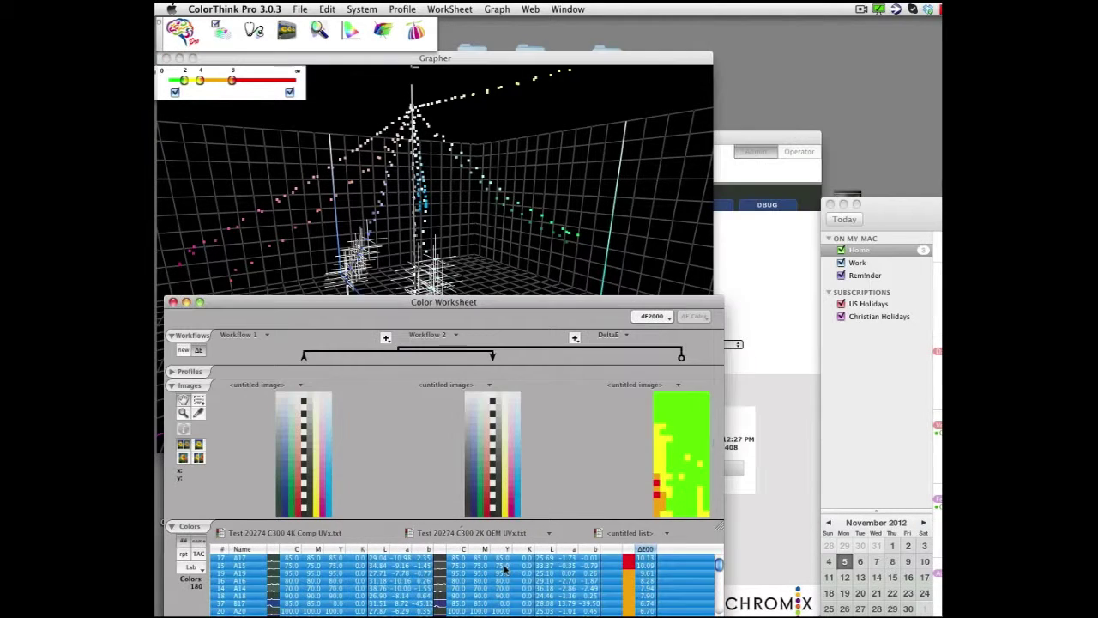
pyautogui.click(508, 572)
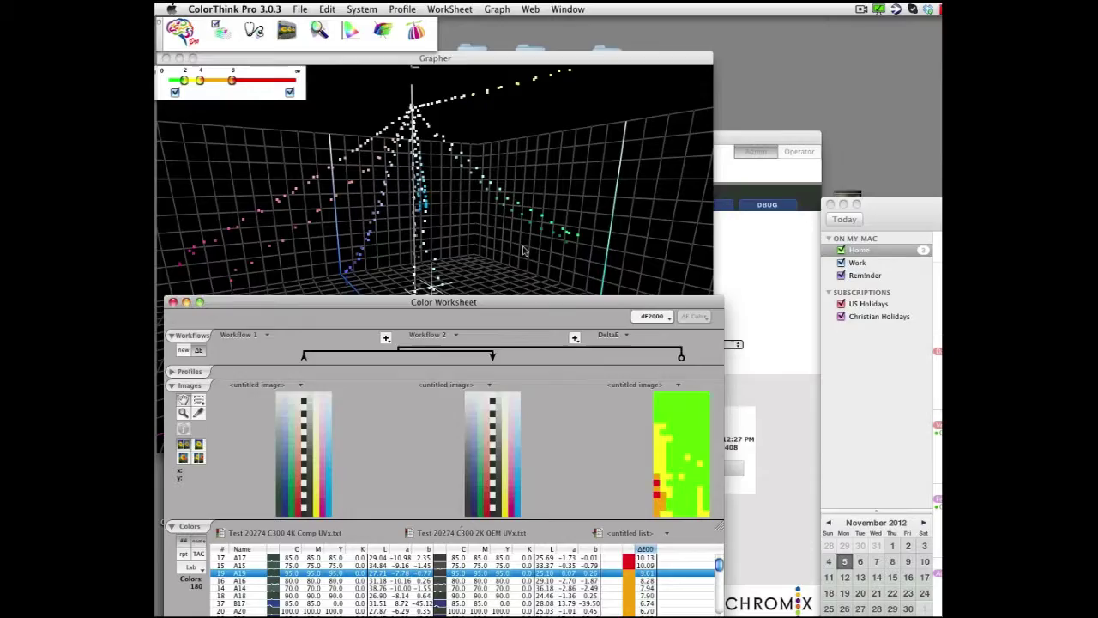
pyautogui.click(473, 285)
pyautogui.moveTo(472, 285); pyautogui.dragTo(589, 314)
# Turn off Tone using L* and plot the 2K OEM set as single red spheres
pyautogui.click(790, 254)
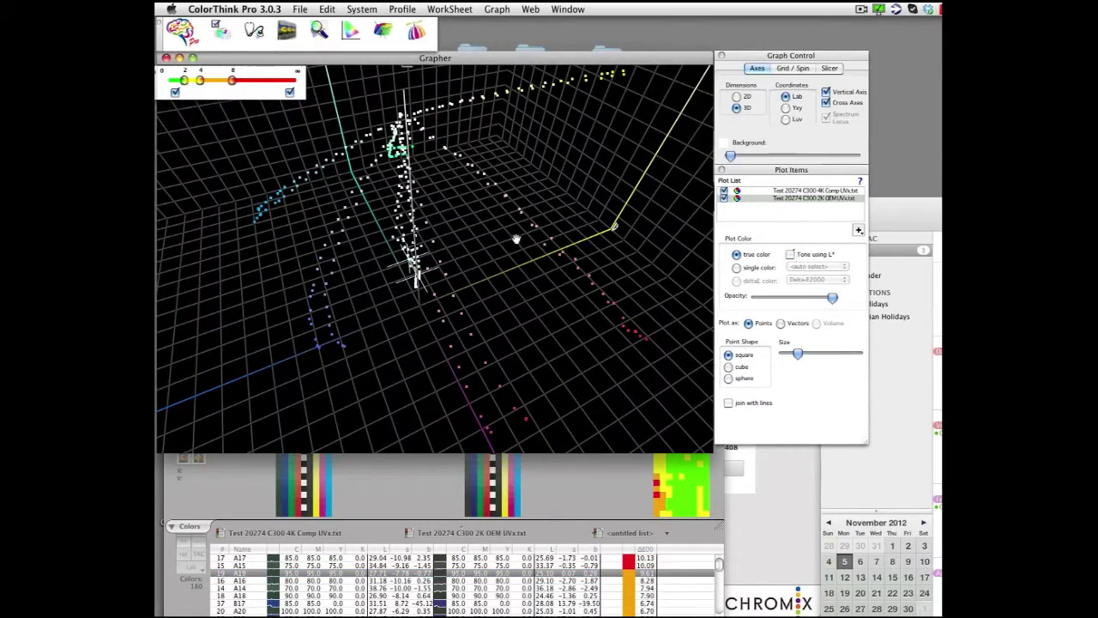
pyautogui.moveTo(508, 255); pyautogui.dragTo(524, 263)
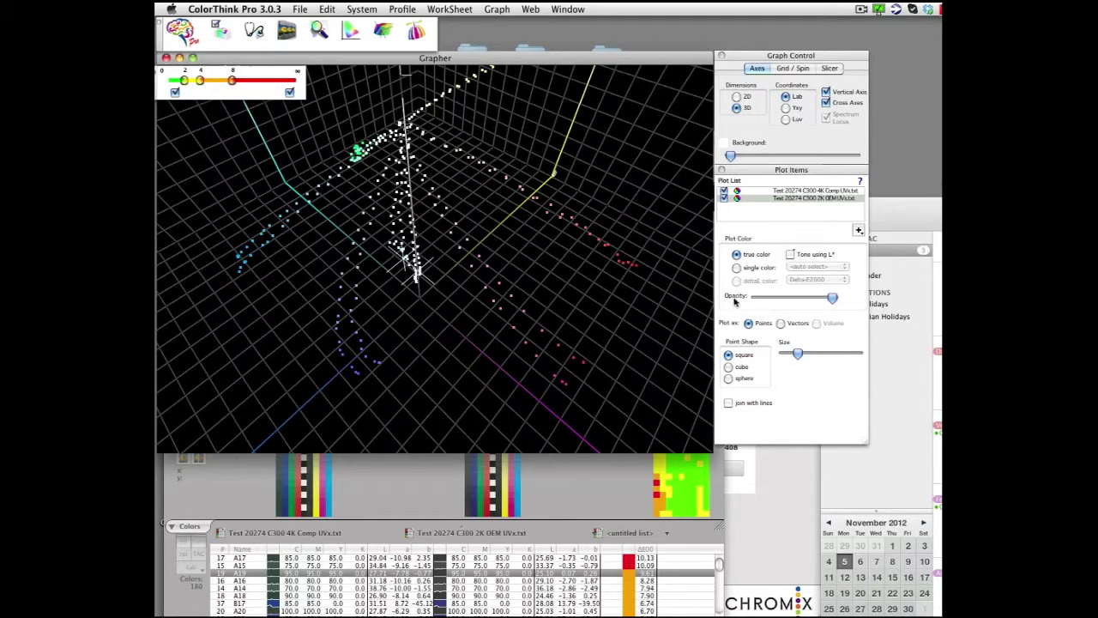
pyautogui.click(741, 268)
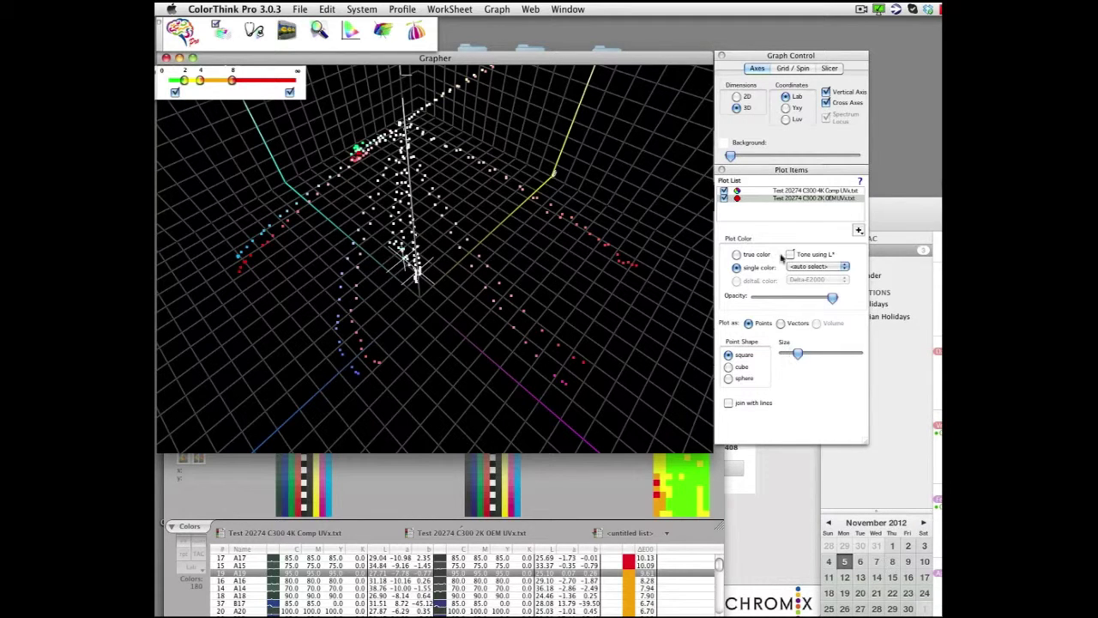
pyautogui.click(727, 378)
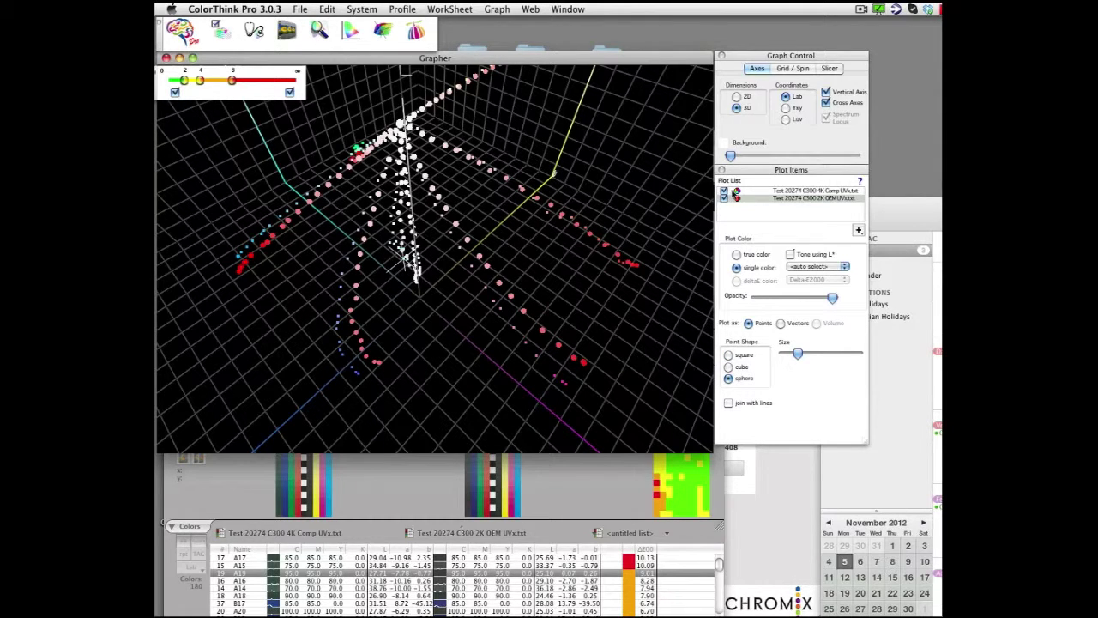
# Plot the 4K Comp UVx item in single green, then toggle 2D and back to 3D
pyautogui.click(735, 192)
pyautogui.click(756, 192)
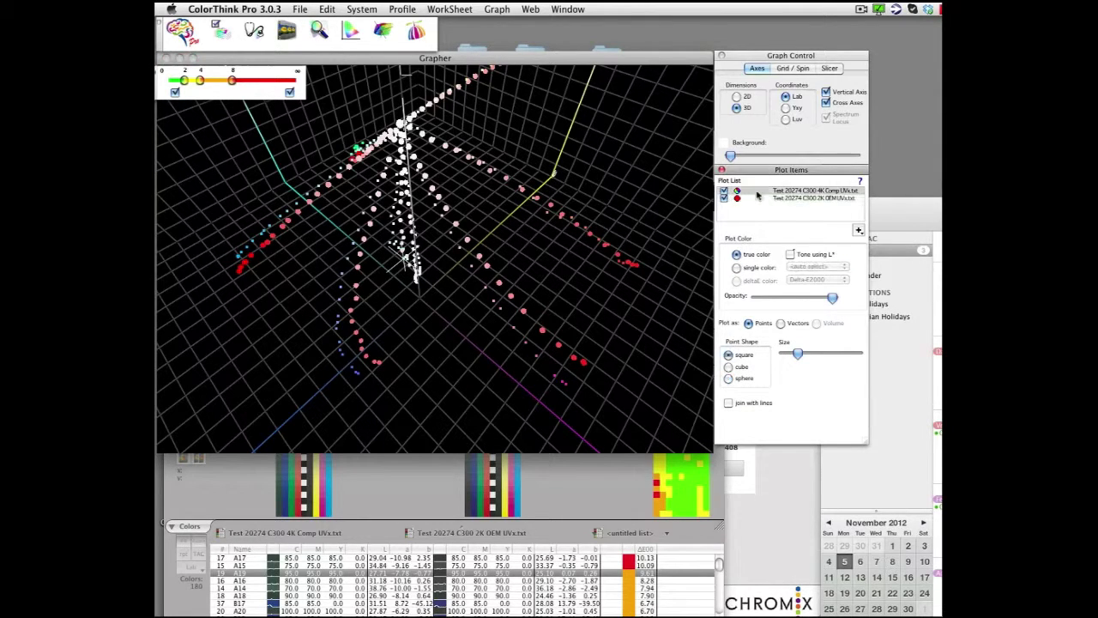
pyautogui.click(737, 267)
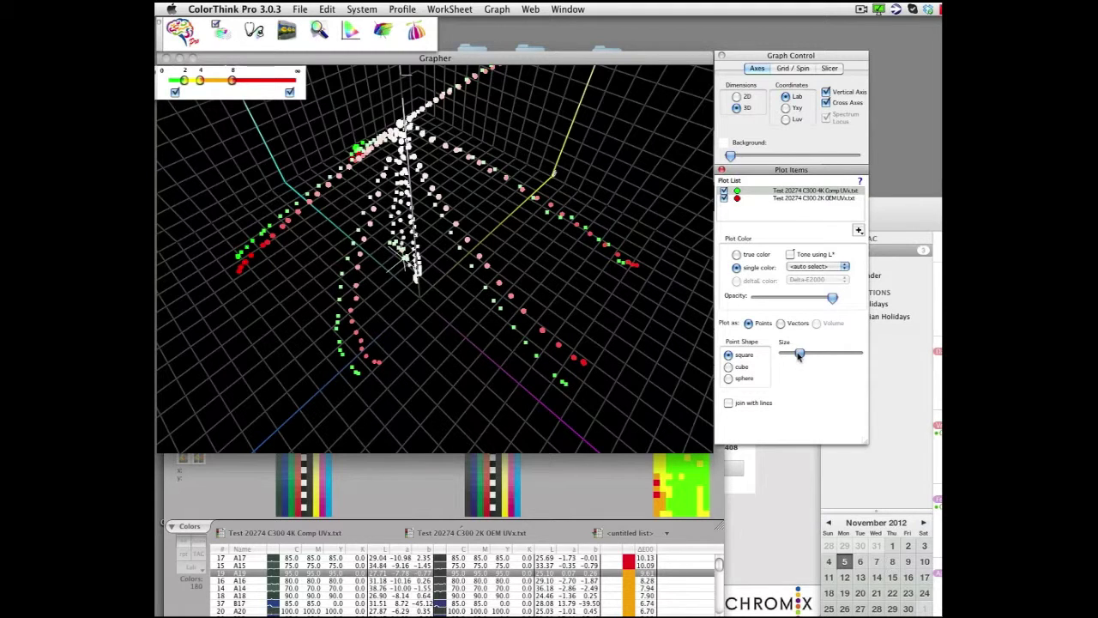
pyautogui.click(736, 97)
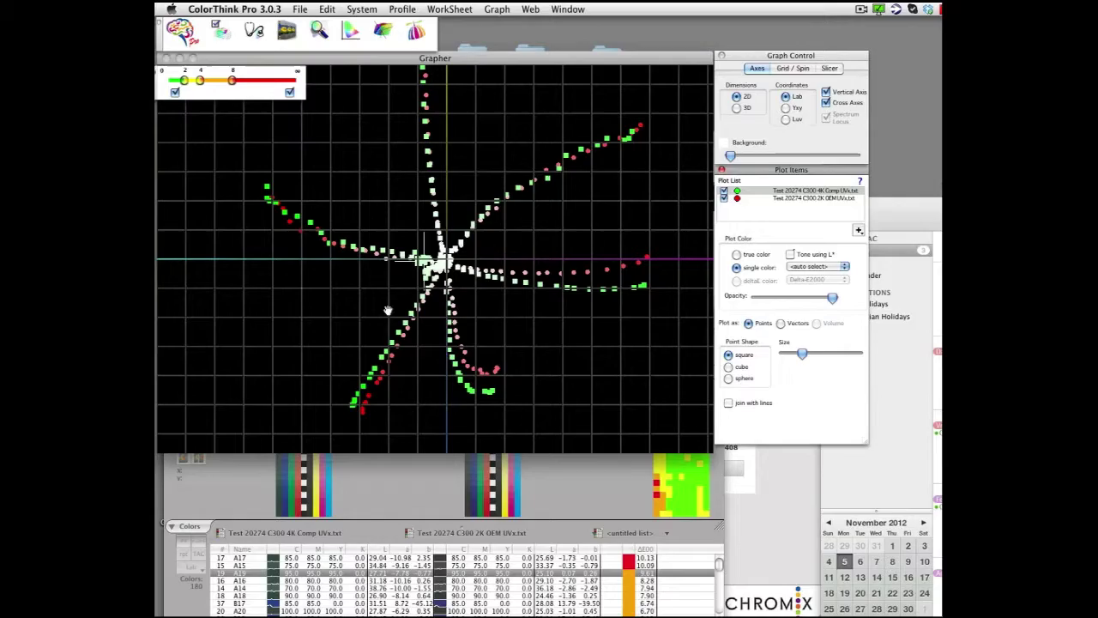
pyautogui.click(737, 108)
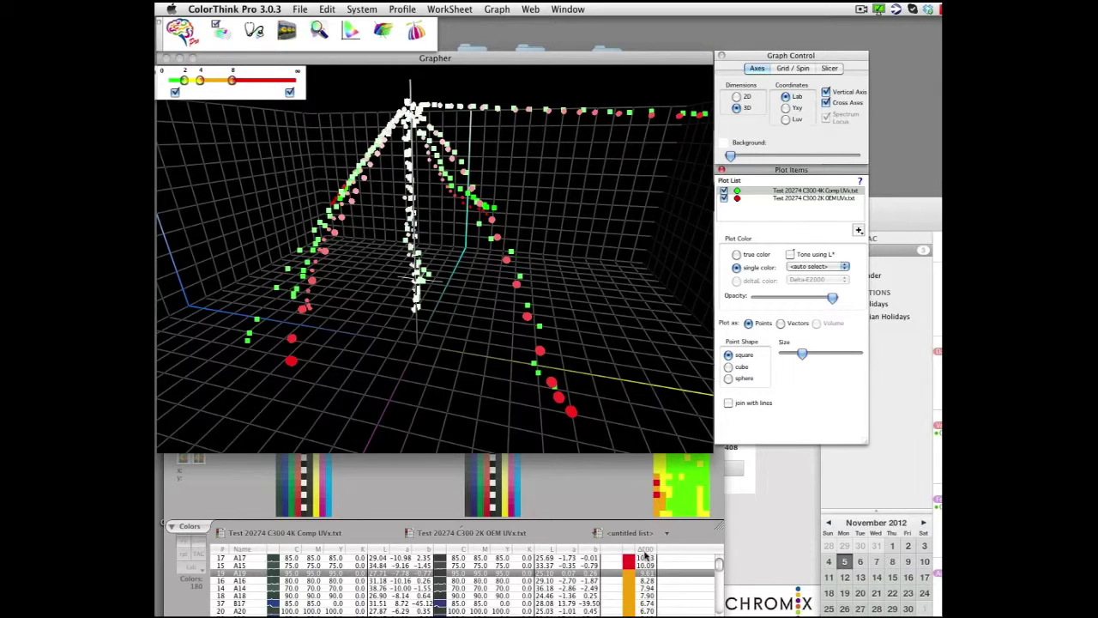
# Graph the untitled delta-E list as vectors in 3D and rotate to inspect them
pyautogui.click(645, 555)
pyautogui.click(635, 533)
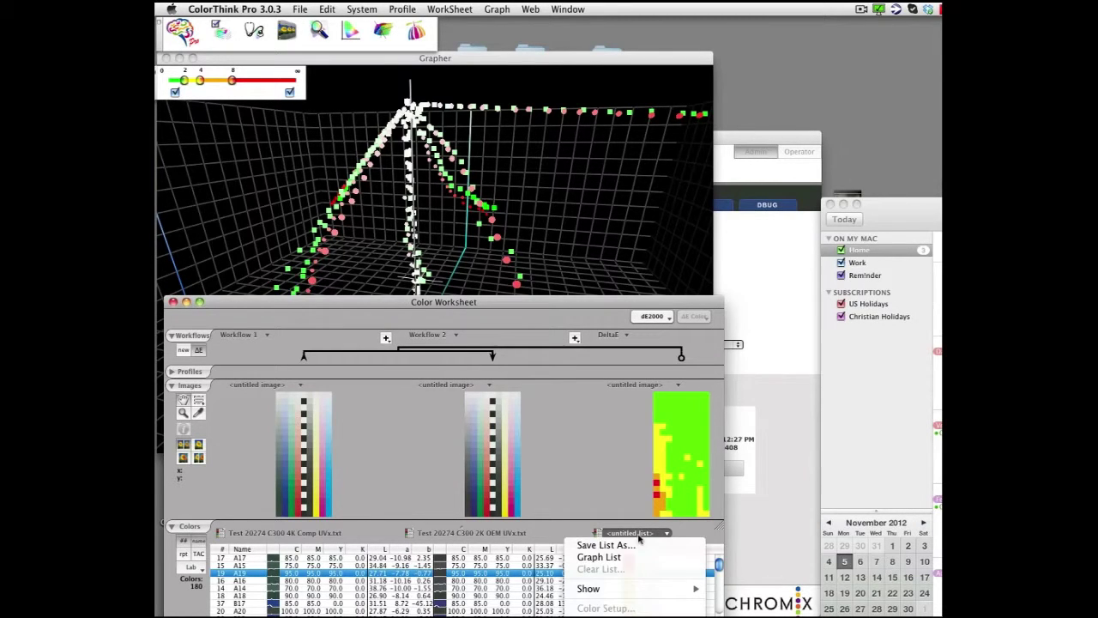
pyautogui.click(611, 558)
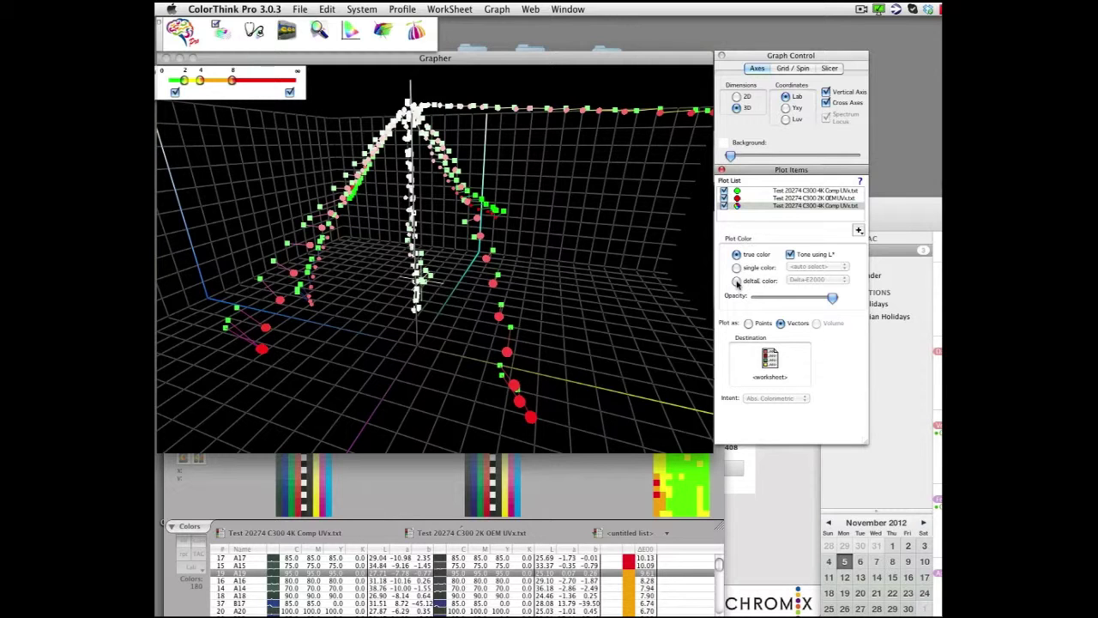
pyautogui.moveTo(606, 340); pyautogui.dragTo(477, 346)
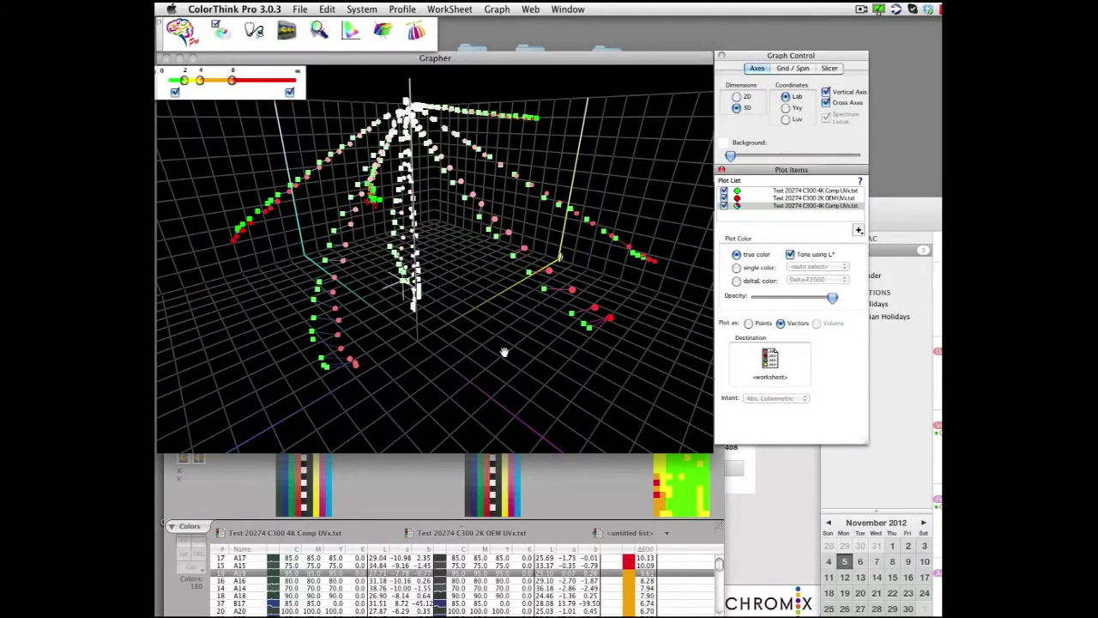
# Colour the vectors by Delta-E2000 without L* toning, then hide the vector plot item
pyautogui.click(791, 254)
pyautogui.click(737, 281)
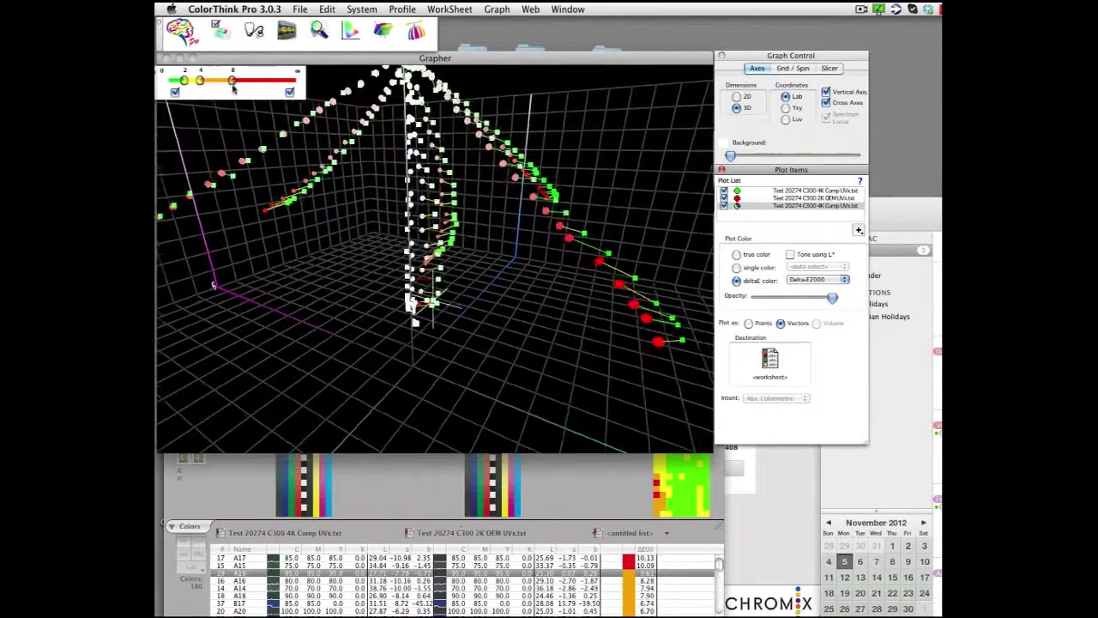
pyautogui.moveTo(283, 187); pyautogui.dragTo(297, 244)
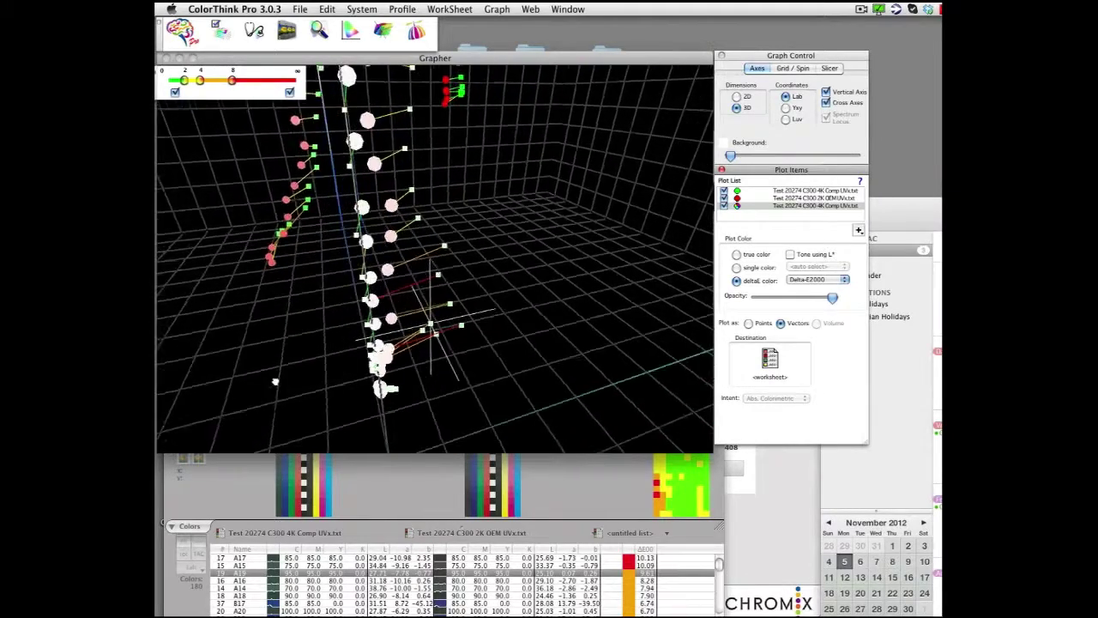
pyautogui.moveTo(274, 382); pyautogui.dragTo(277, 346)
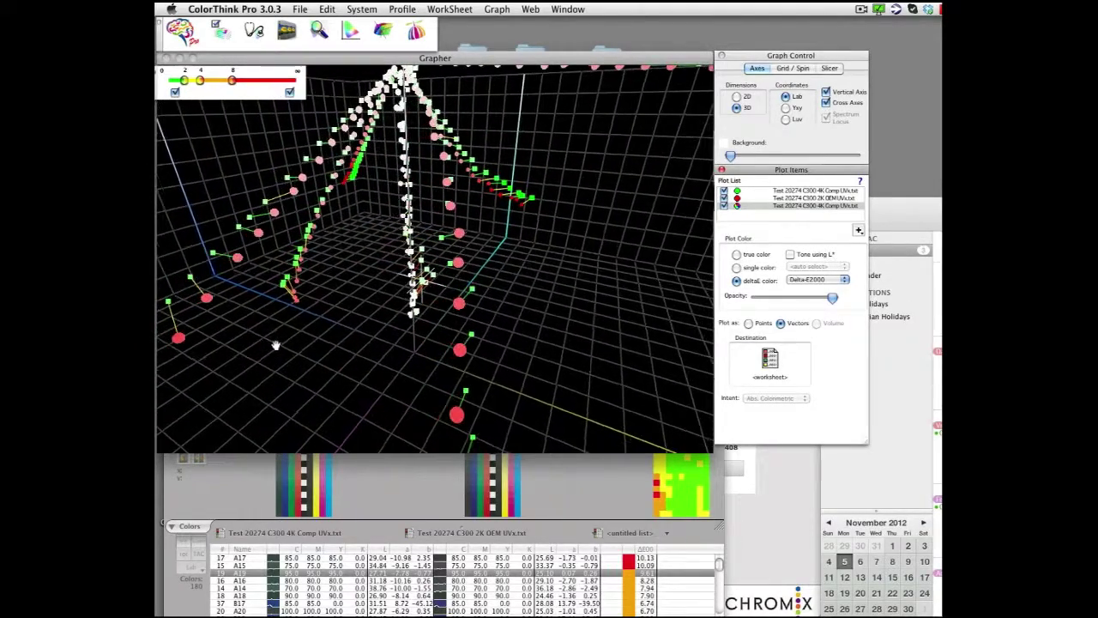
pyautogui.click(725, 206)
pyautogui.click(858, 230)
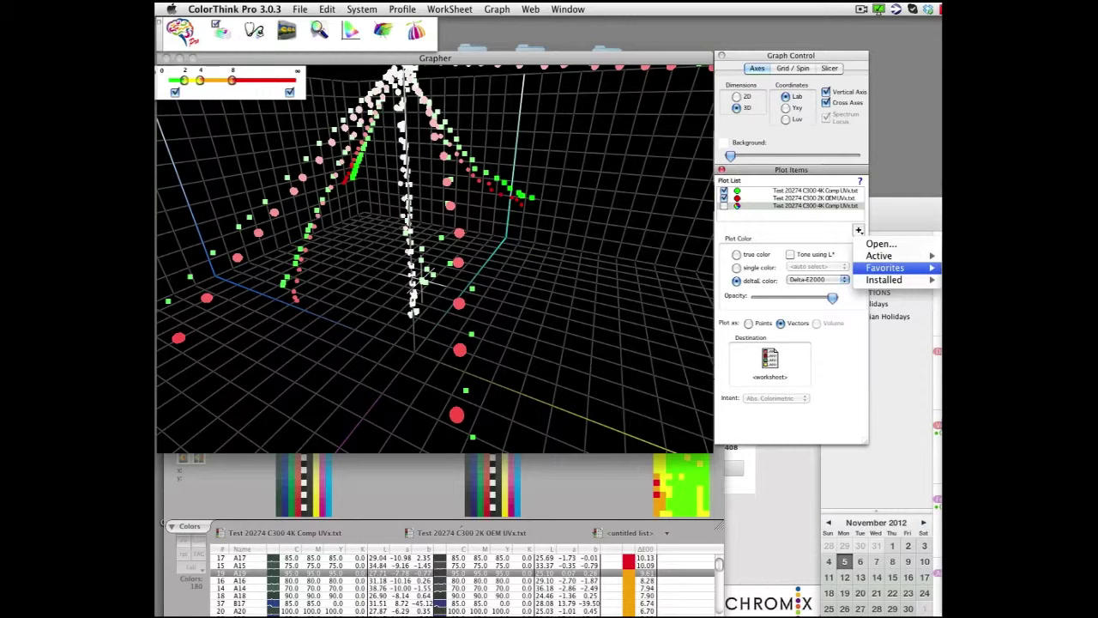
# Add the GRACoL2006_Coated1v2.icc gamut, rotate to its green side, and make it translucent
pyautogui.click(650, 330)
pyautogui.scroll(-5, 625, 337)
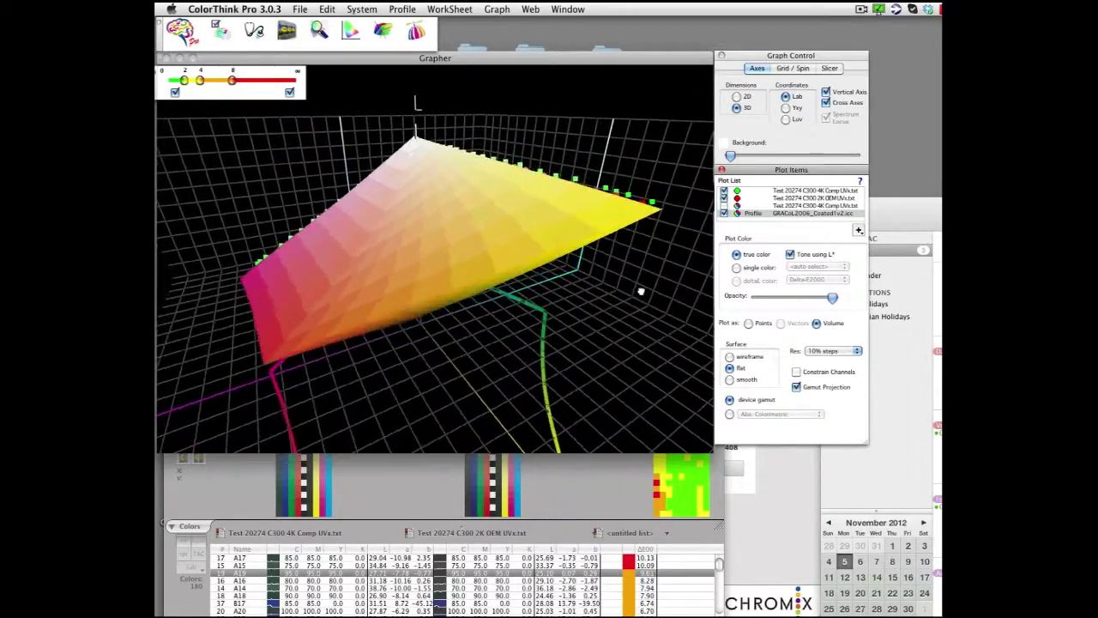
pyautogui.moveTo(625, 293); pyautogui.dragTo(542, 282)
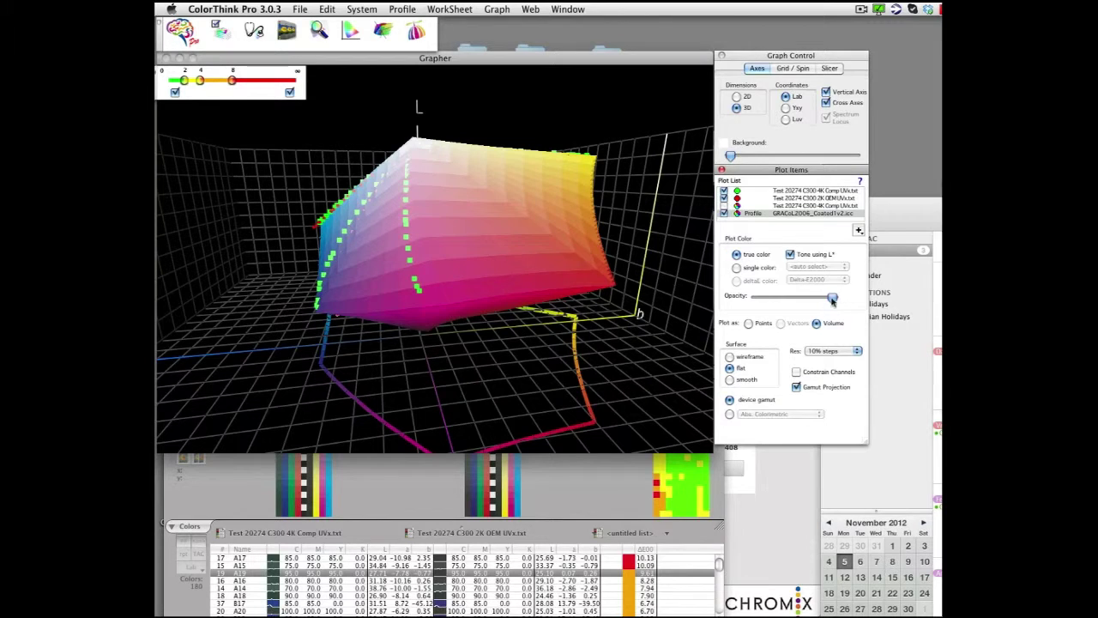
pyautogui.moveTo(832, 297)
pyautogui.mouseDown()
pyautogui.moveTo(796, 298)
pyautogui.moveTo(832, 299)
pyautogui.mouseUp()
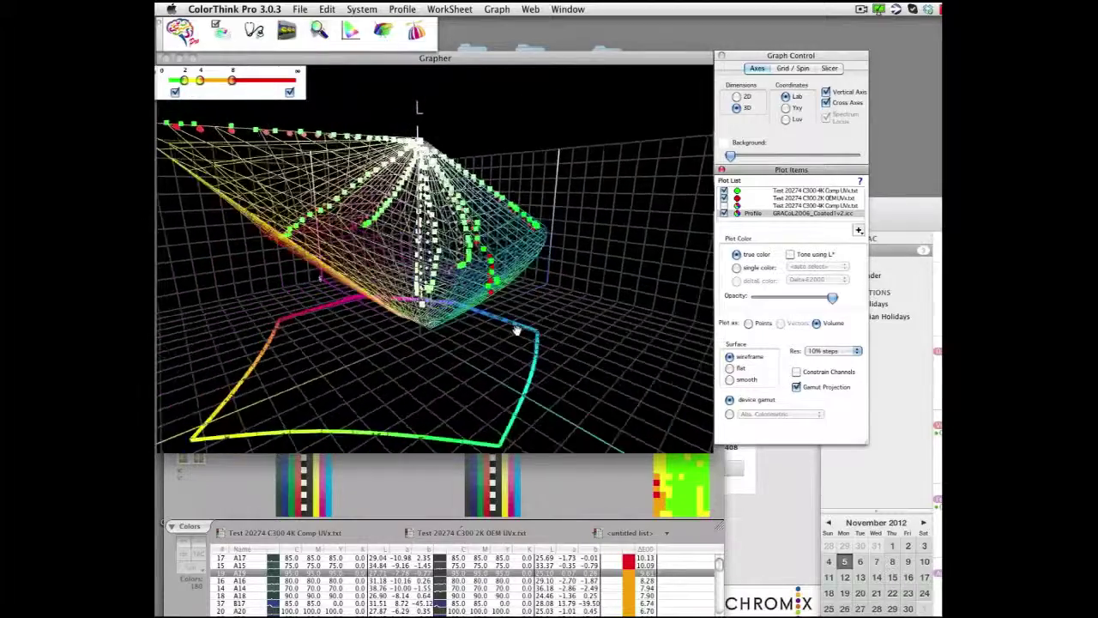
pyautogui.click(859, 230)
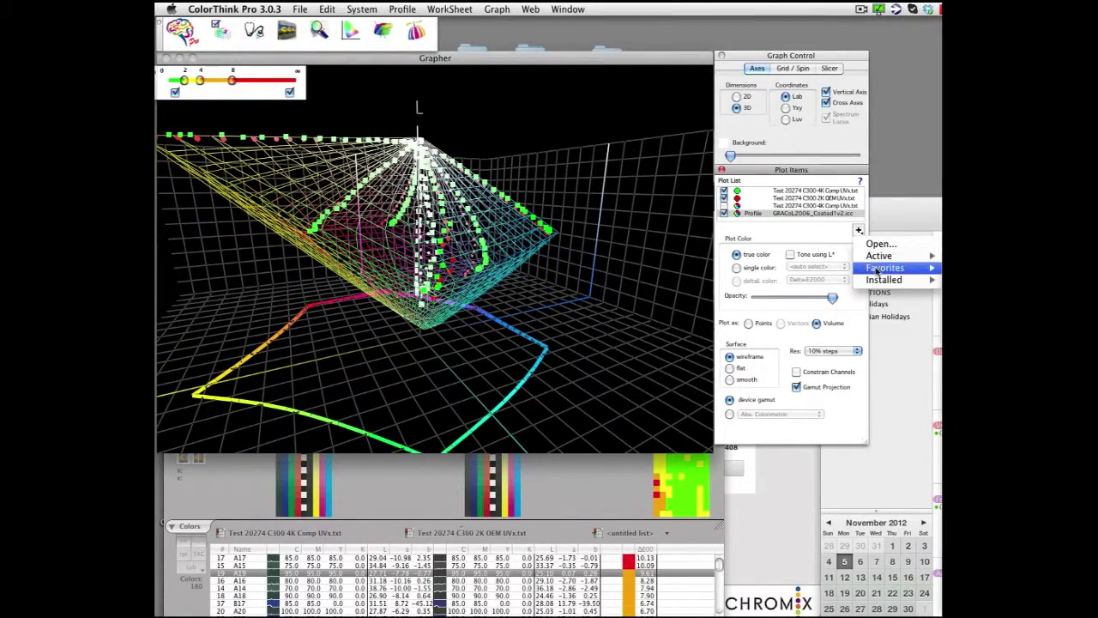
pyautogui.click(615, 255)
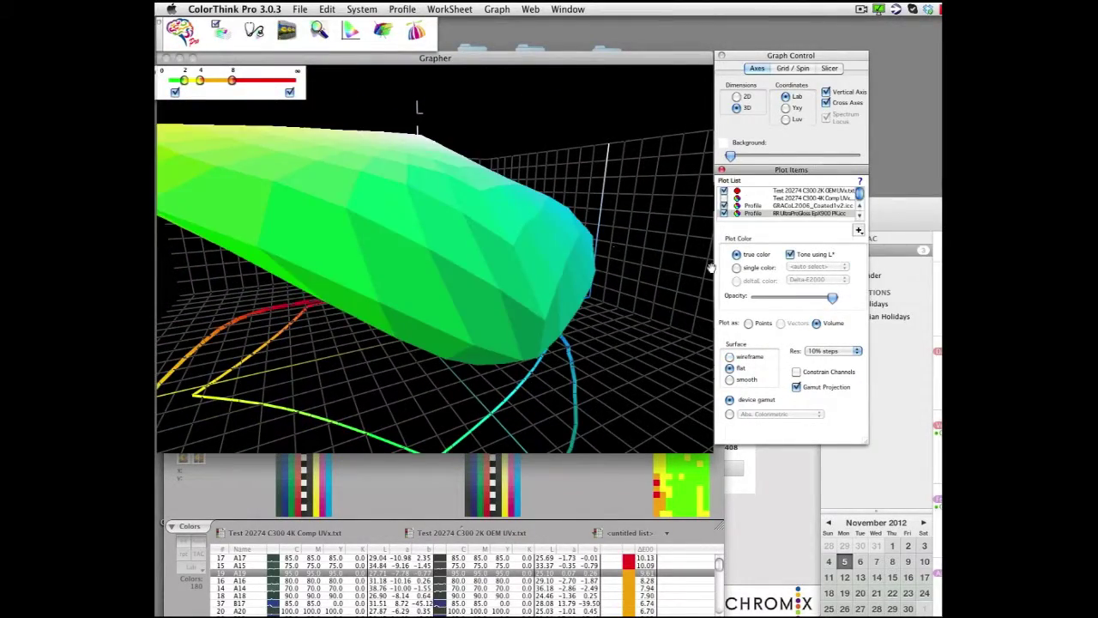
pyautogui.click(789, 297)
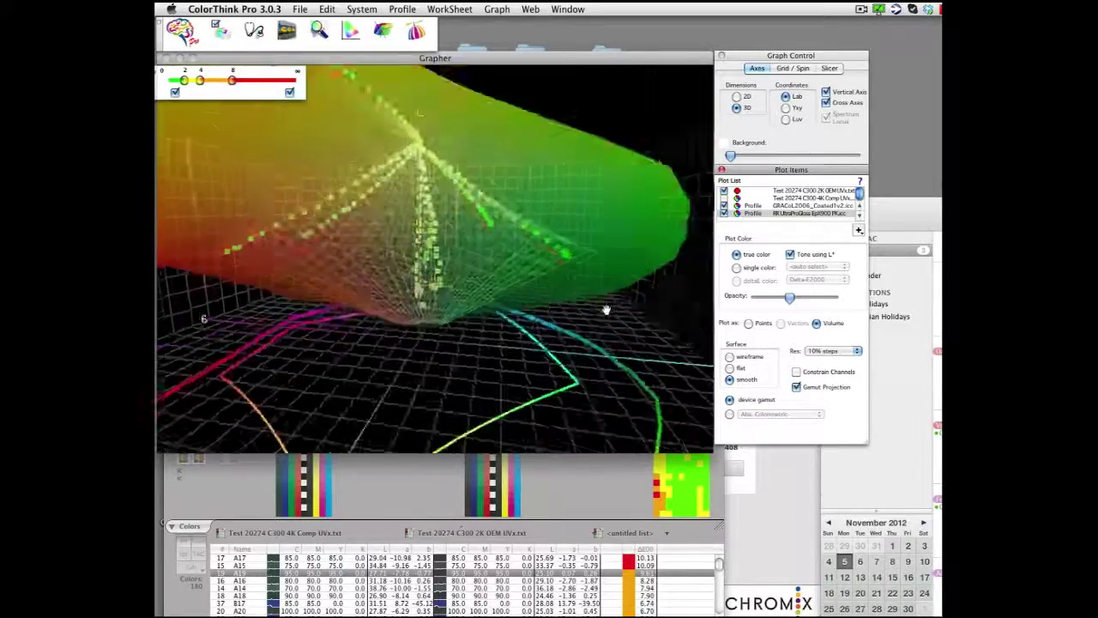
pyautogui.press('Delete')
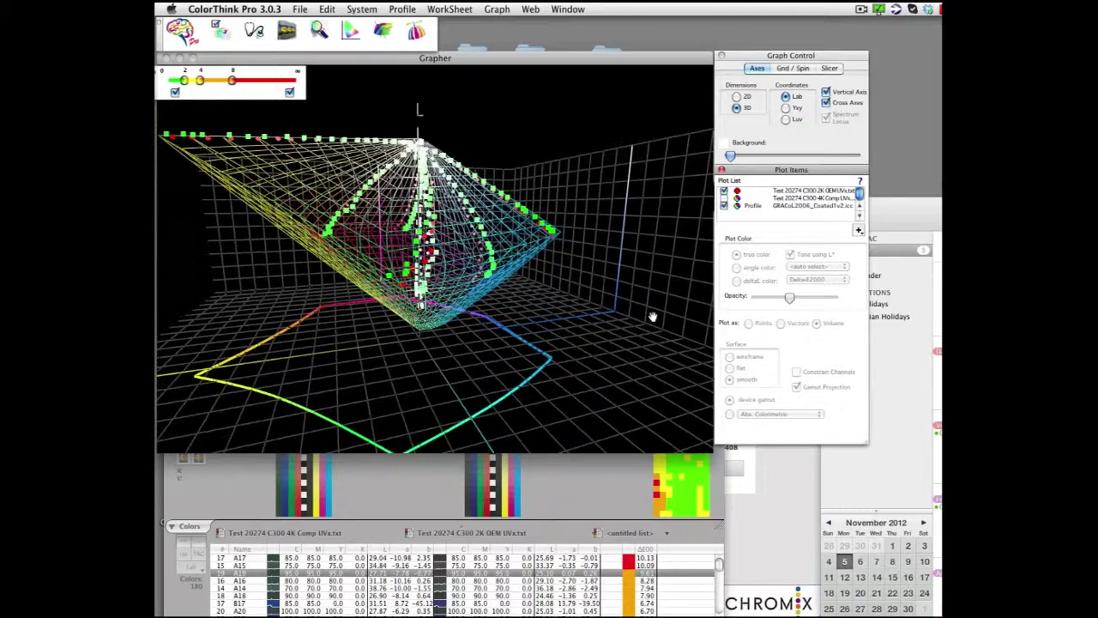
# Inspect the GRACoL2006_Coated1v2 profile's header fields, tag table and curves, then open Profile Manager
pyautogui.doubleClick(832, 207)
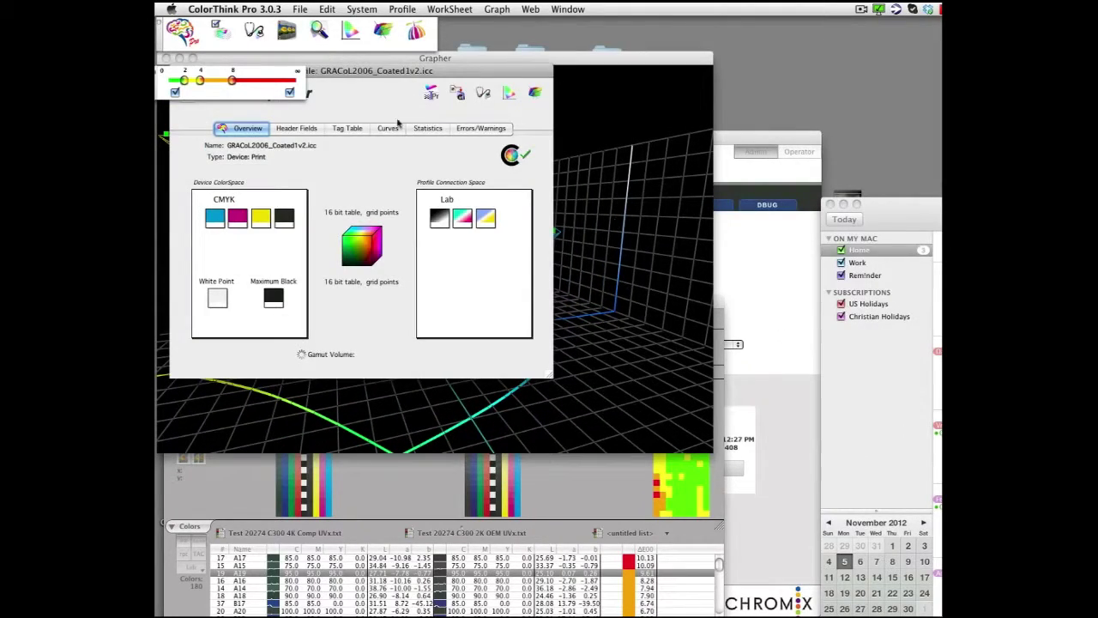
pyautogui.moveTo(392, 92); pyautogui.dragTo(396, 145)
pyautogui.click(314, 184)
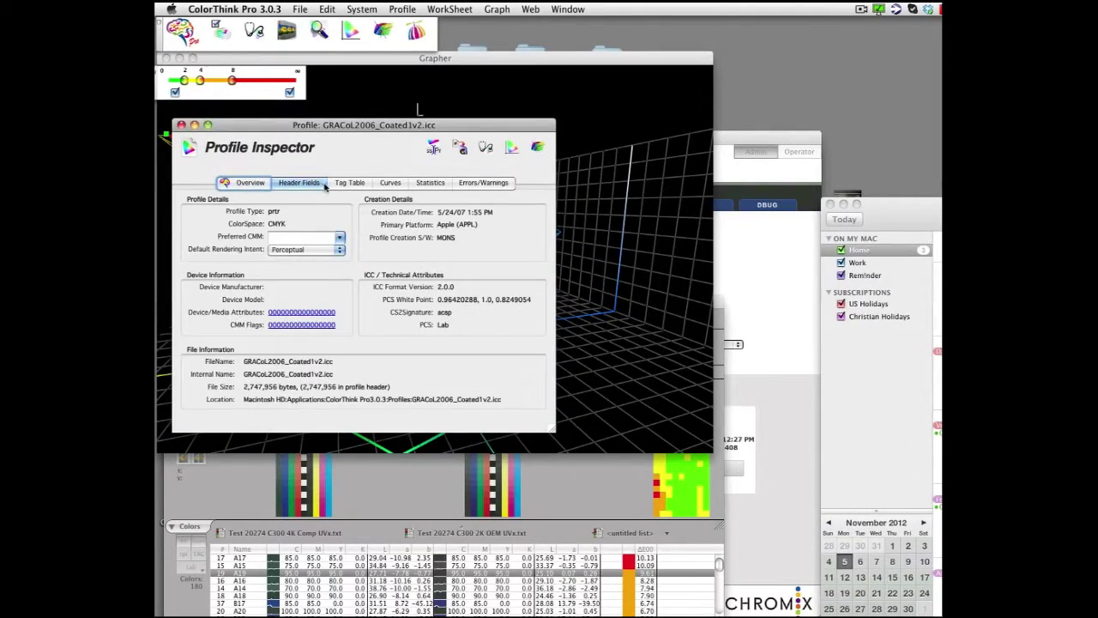
pyautogui.click(345, 184)
pyautogui.click(390, 183)
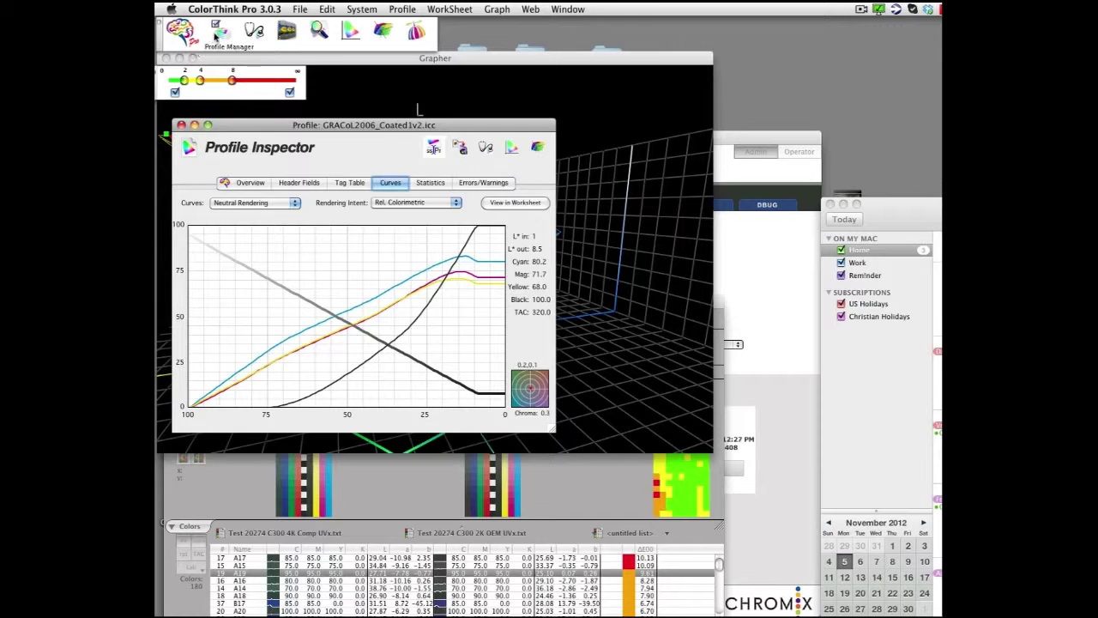
pyautogui.click(218, 34)
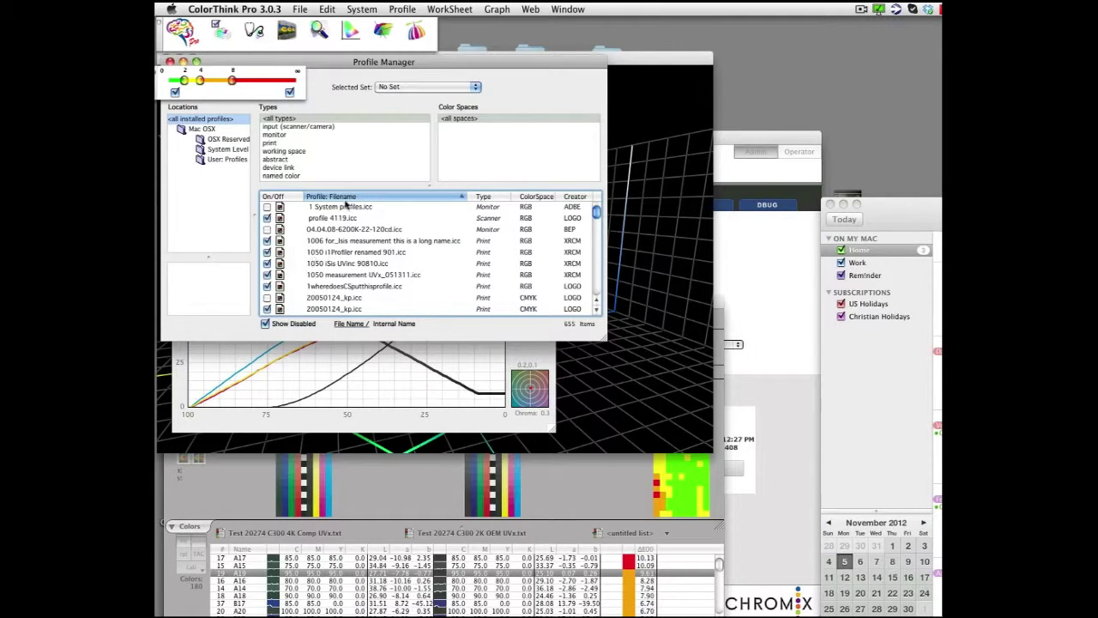
# Limit Profile Manager to the 235 User: Profiles, then open and close Profile Medic
pyautogui.click(229, 141)
pyautogui.click(230, 151)
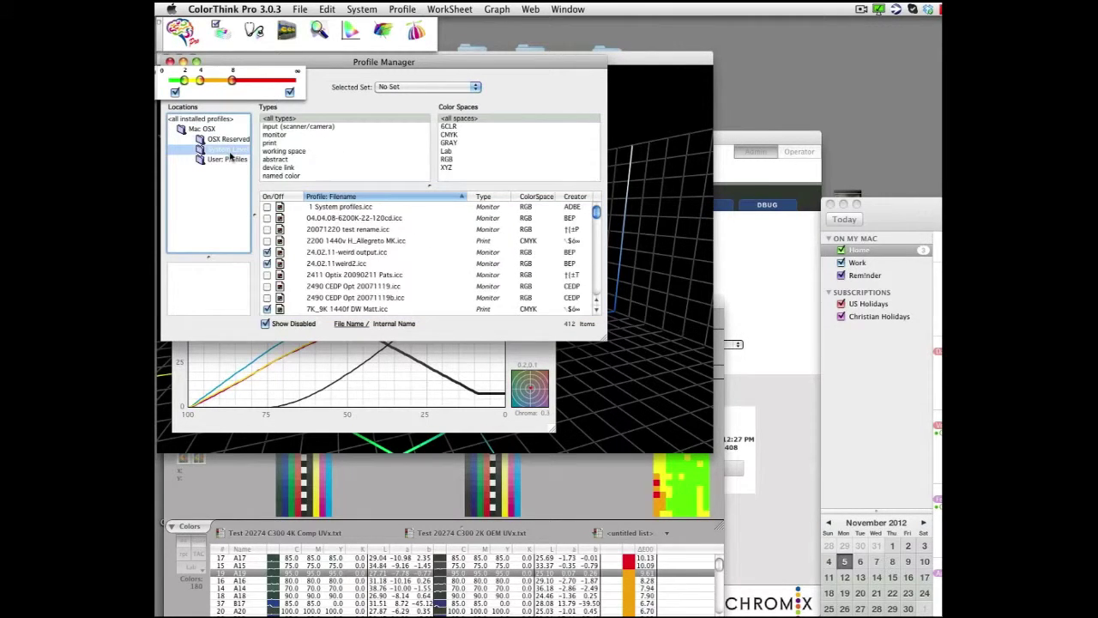
pyautogui.click(229, 160)
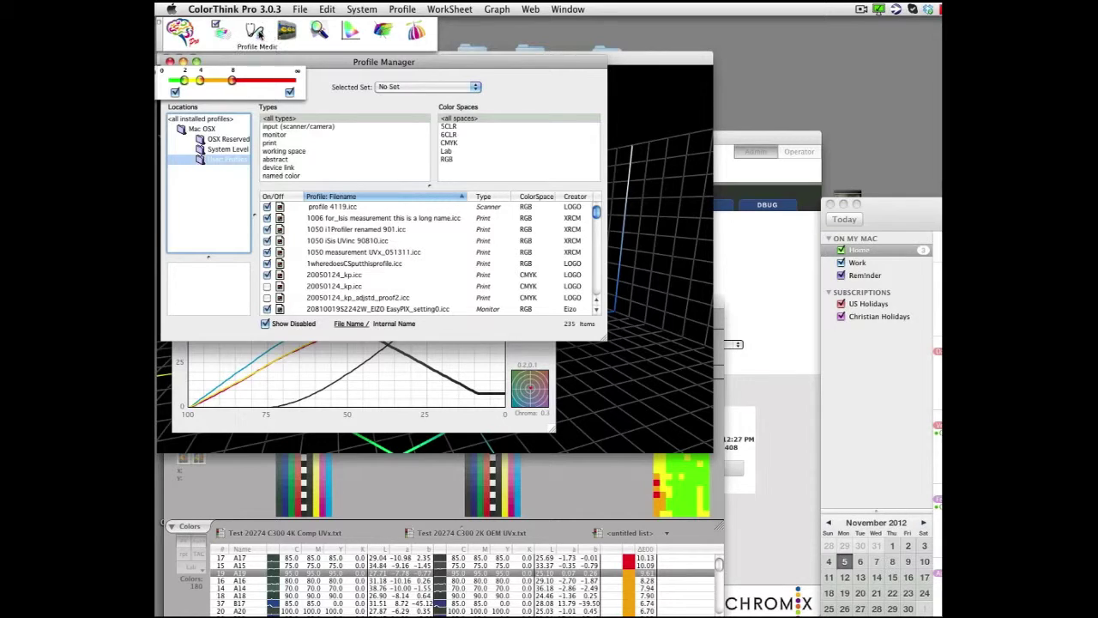
pyautogui.click(255, 32)
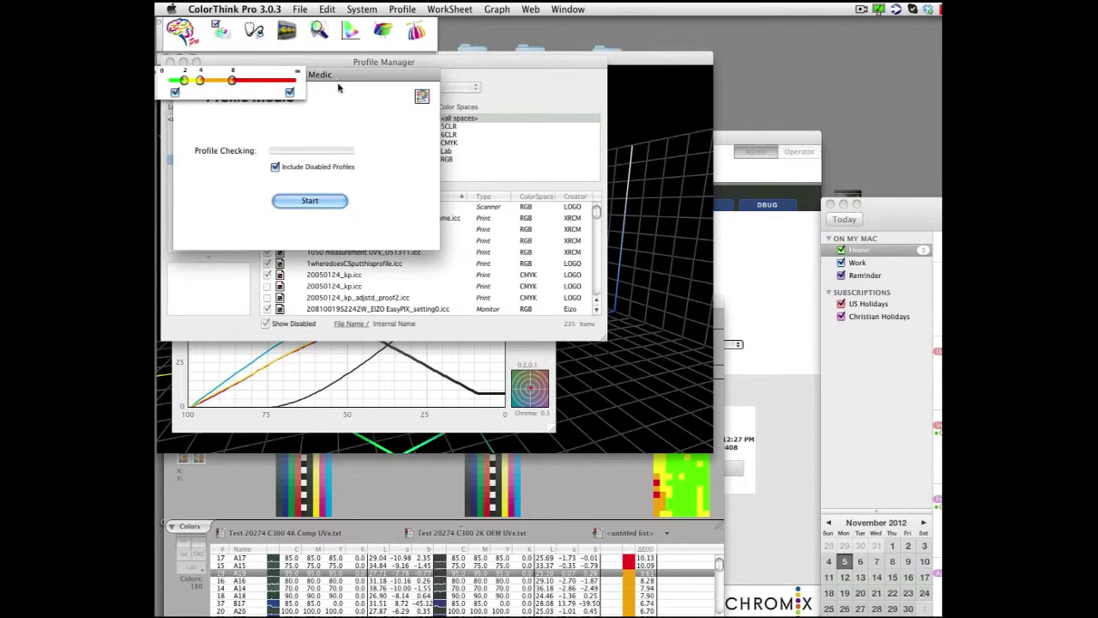
pyautogui.click(186, 114)
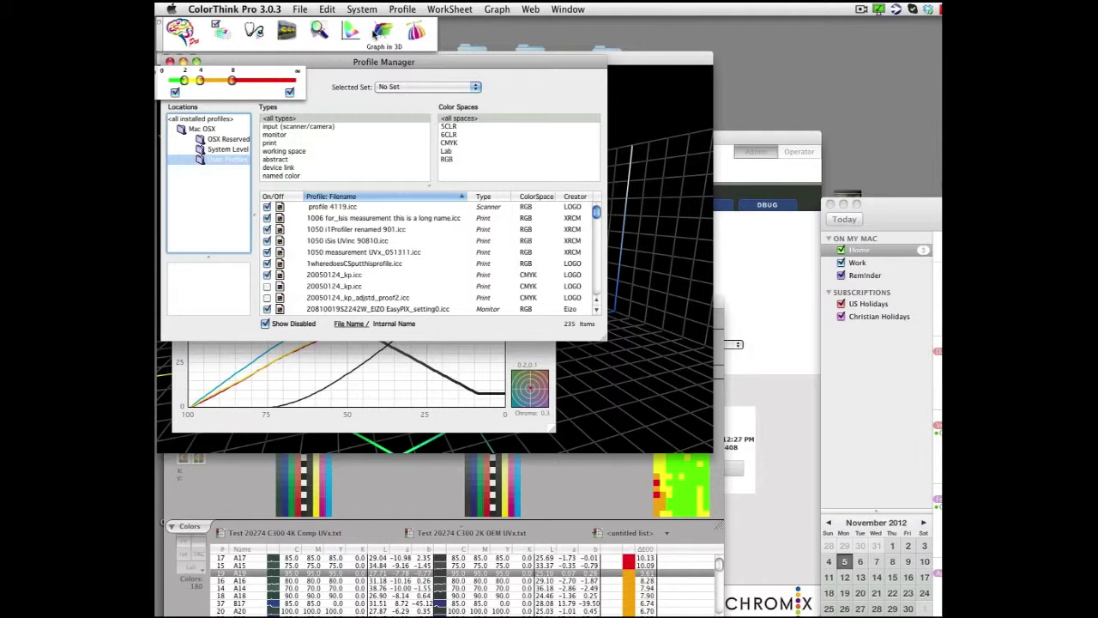
# In the ColorSmarts Guide, choose Evaluate a Device to list its six tests
pyautogui.click(415, 31)
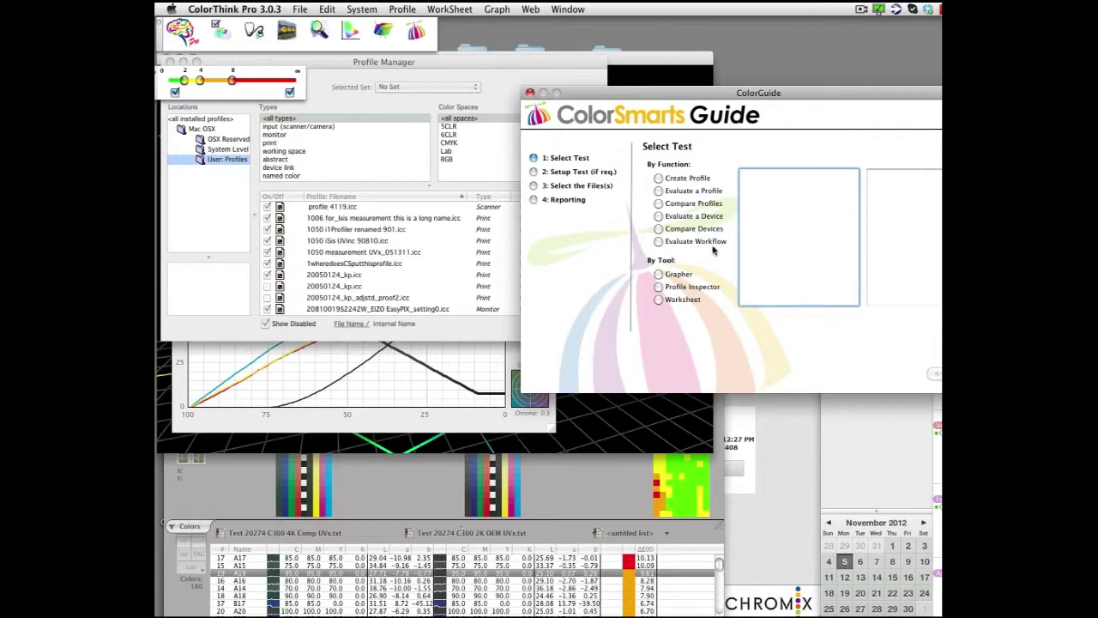
pyautogui.click(678, 217)
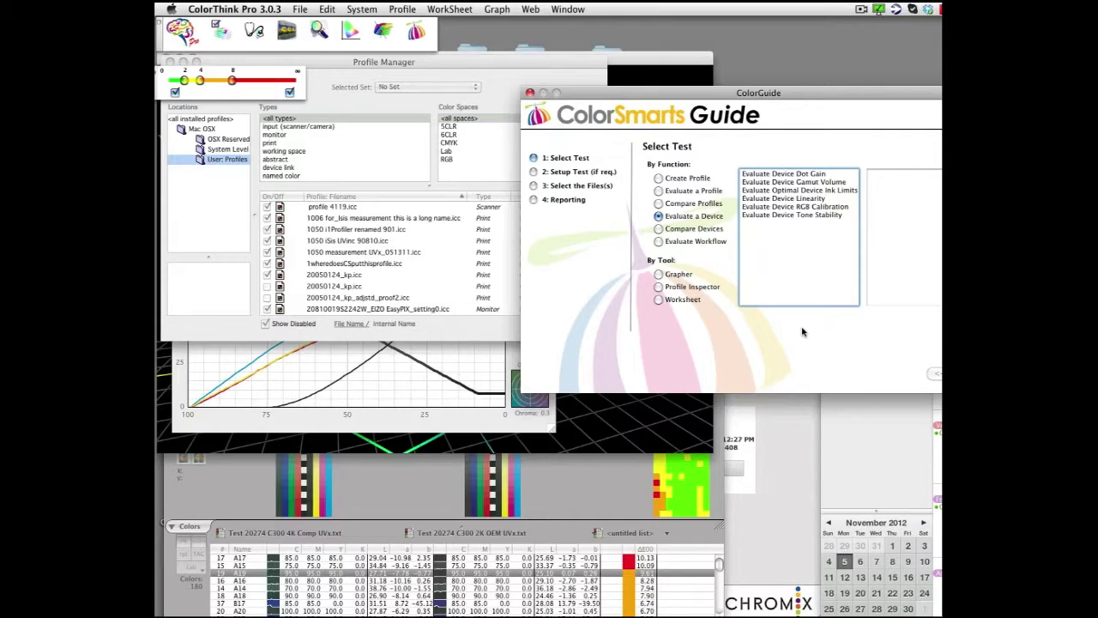
pyautogui.click(644, 448)
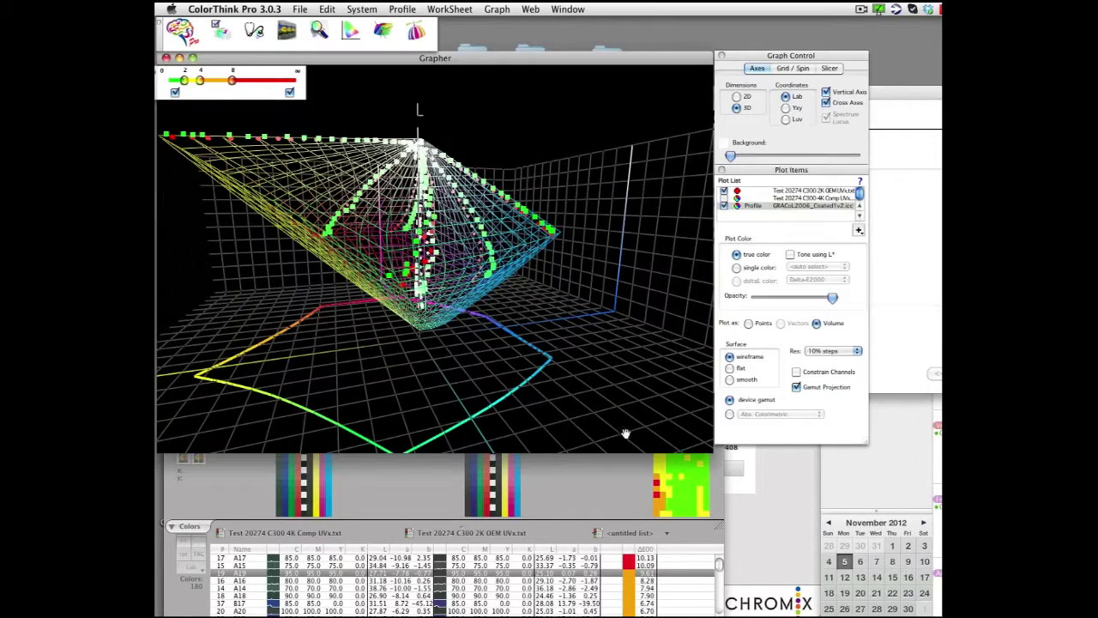